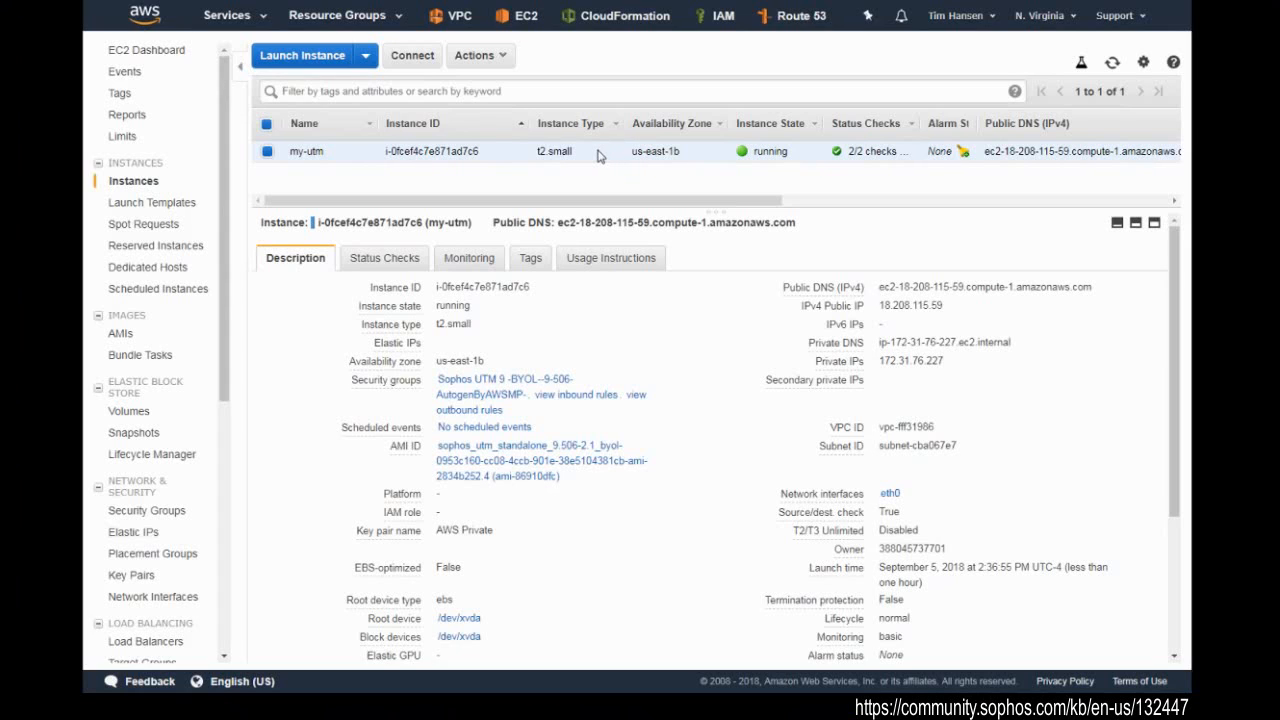
# Step: Stop the my-utm instance and refresh the instance list to update its state
pyautogui.rightClick(598, 152)
pyautogui.moveTo(660, 214)
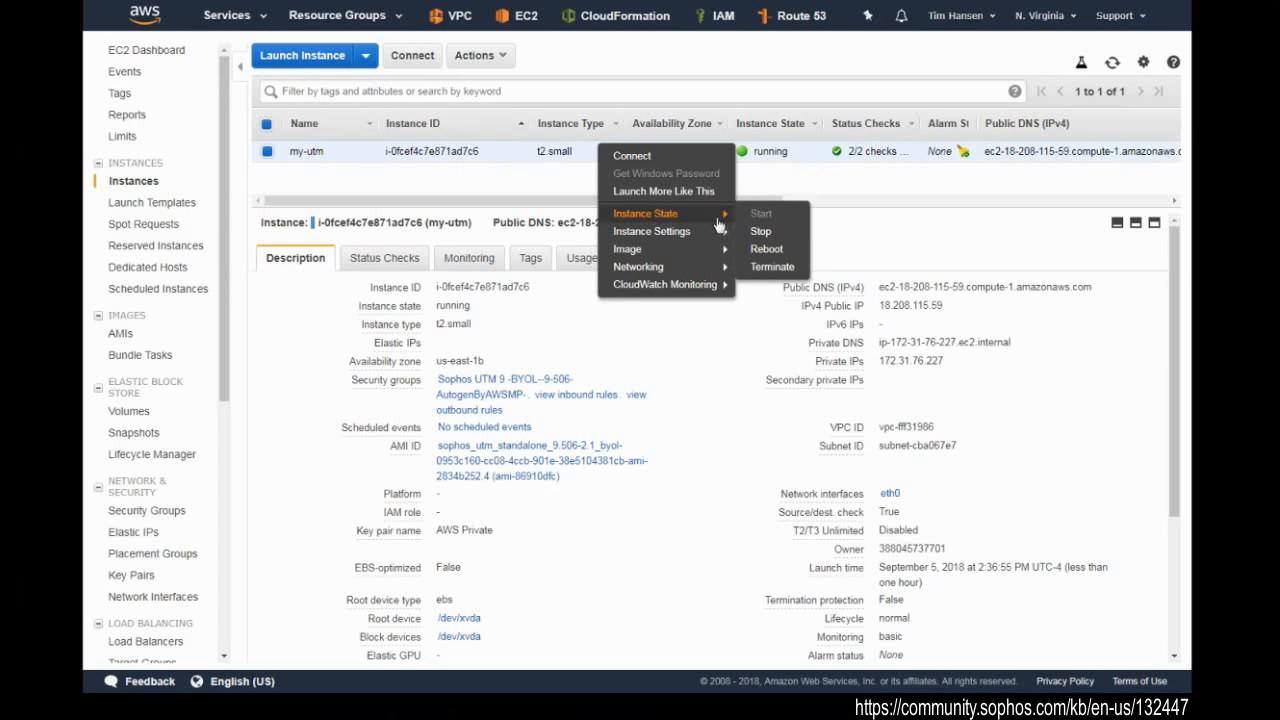
pyautogui.click(760, 232)
pyautogui.click(795, 445)
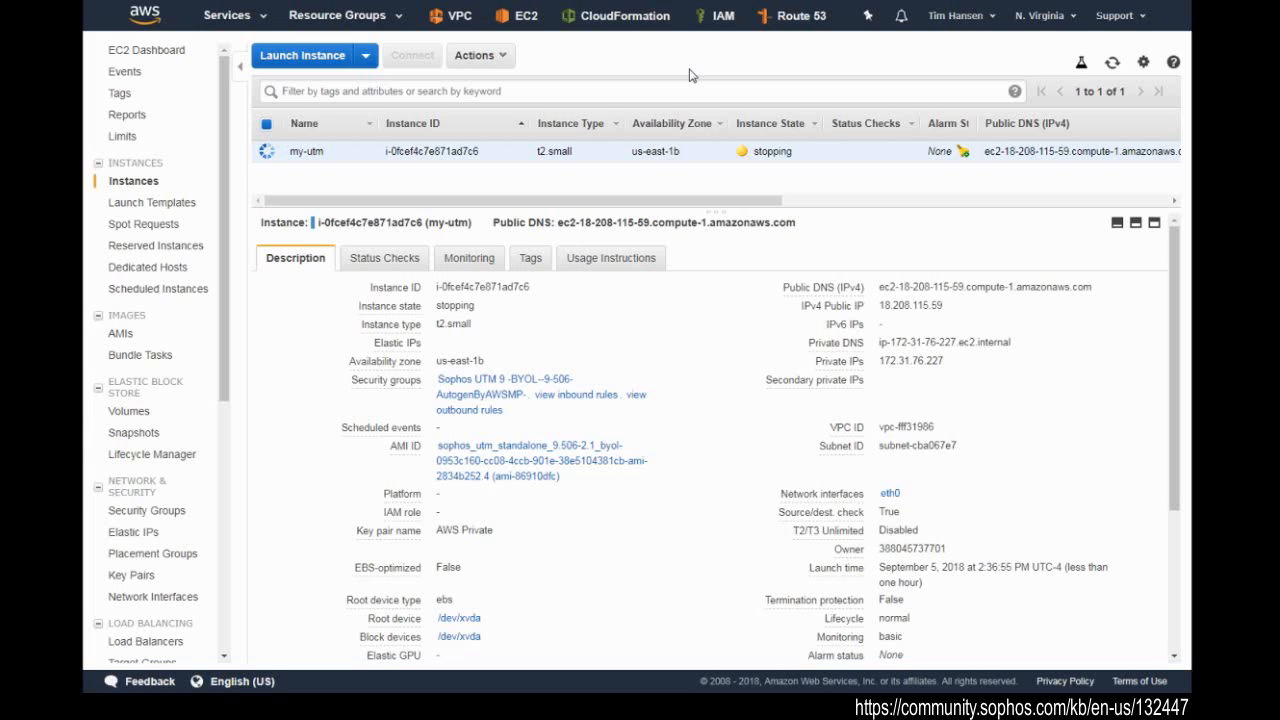
pyautogui.click(1112, 62)
pyautogui.click(1113, 63)
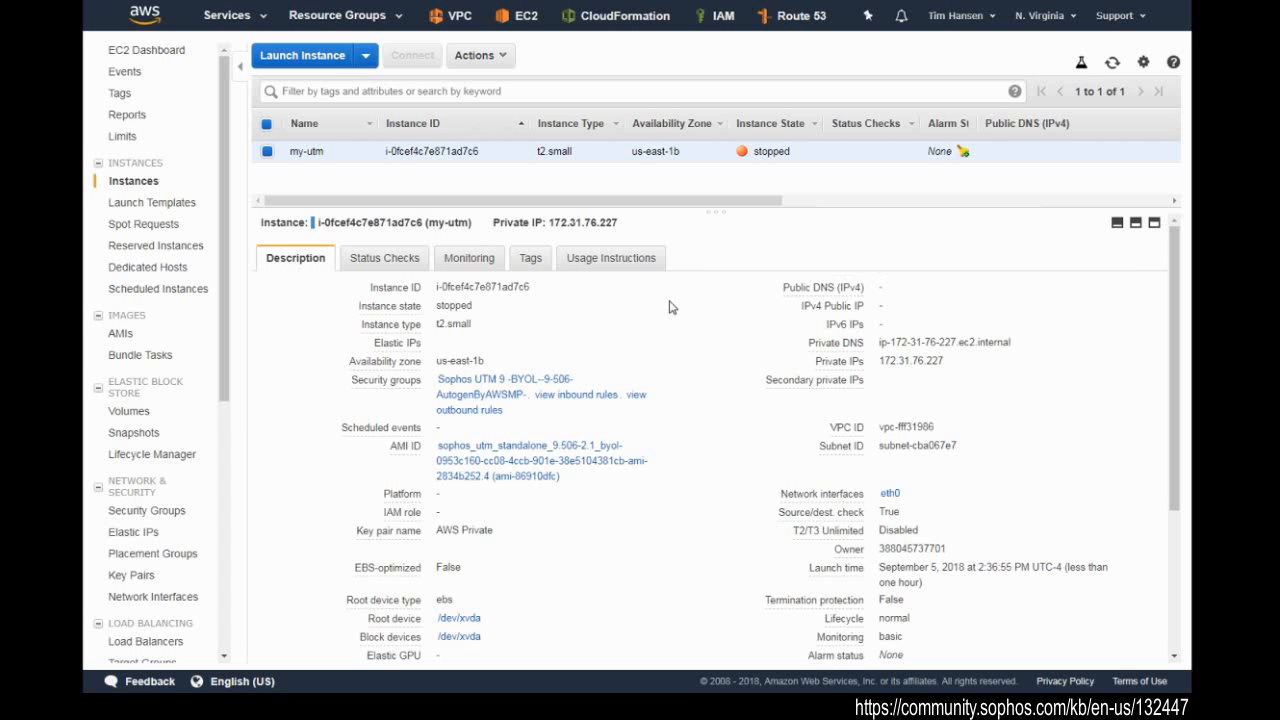
# Step: Open the EBS volume behind my-utm's root device /dev/xvda, detach it from the instance and check its state
pyautogui.scroll(-5, 671, 307)
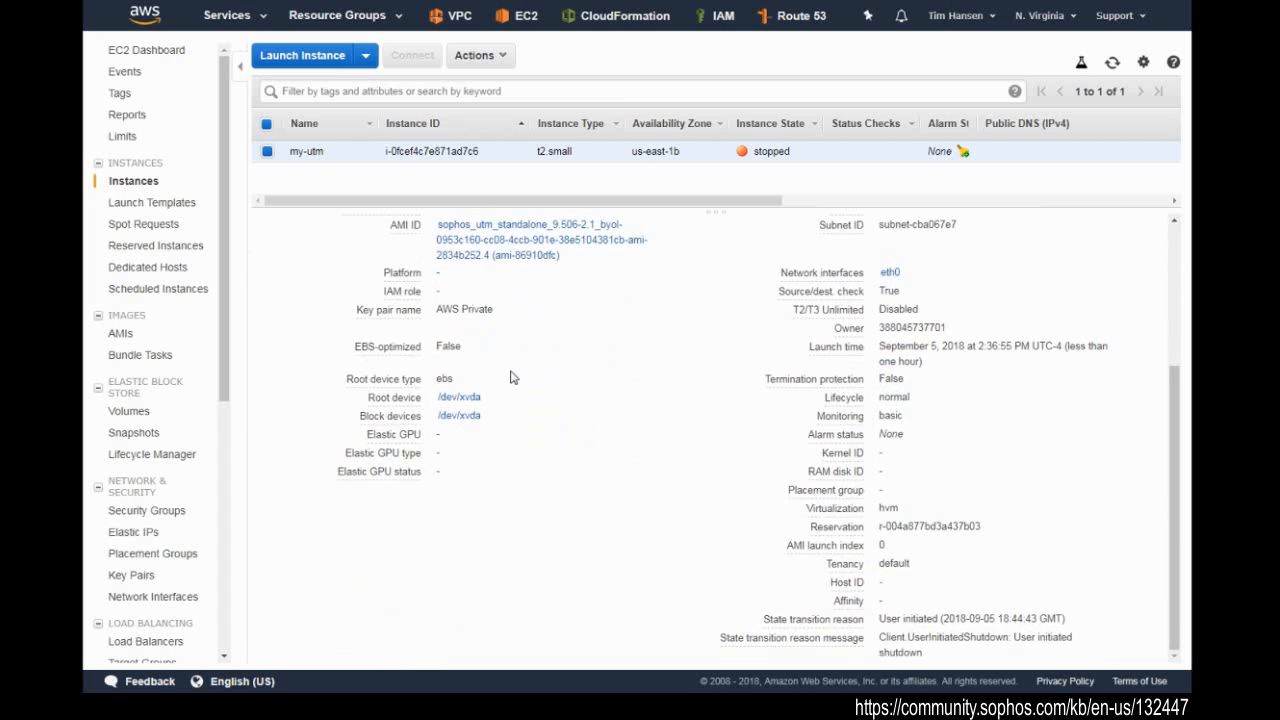
pyautogui.click(482, 405)
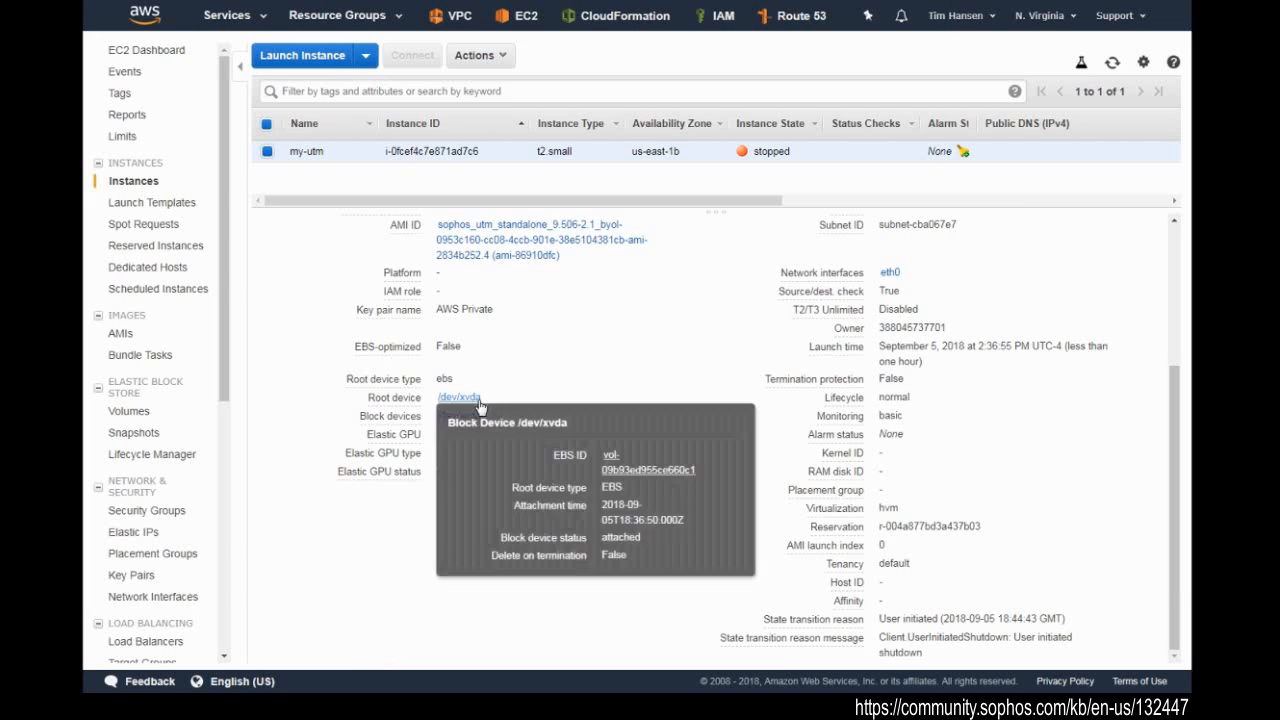
pyautogui.click(651, 470)
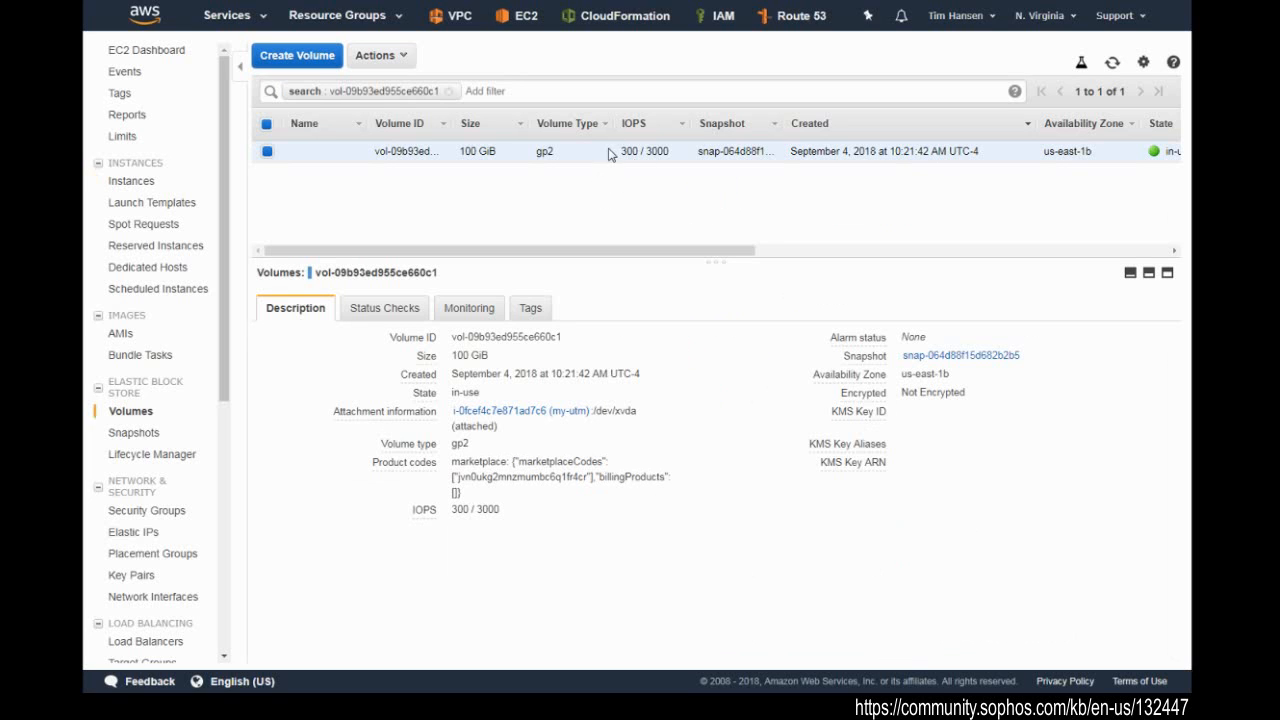
pyautogui.rightClick(605, 152)
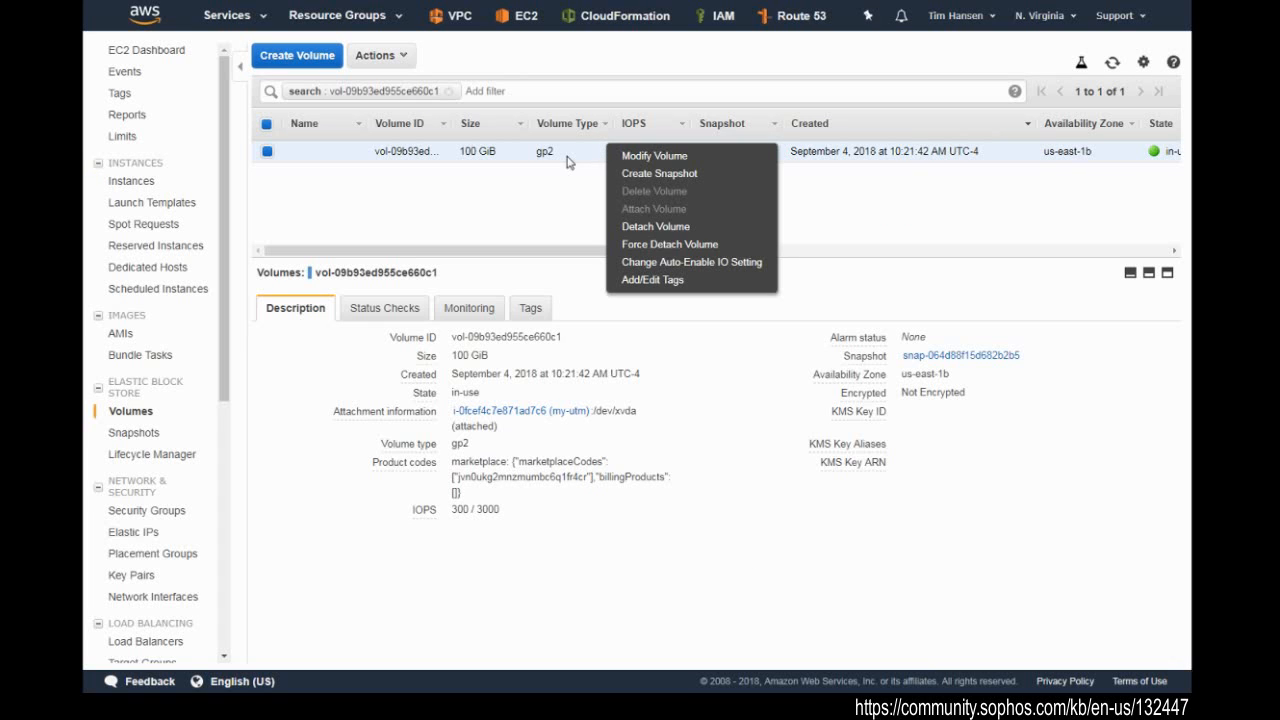
pyautogui.click(684, 226)
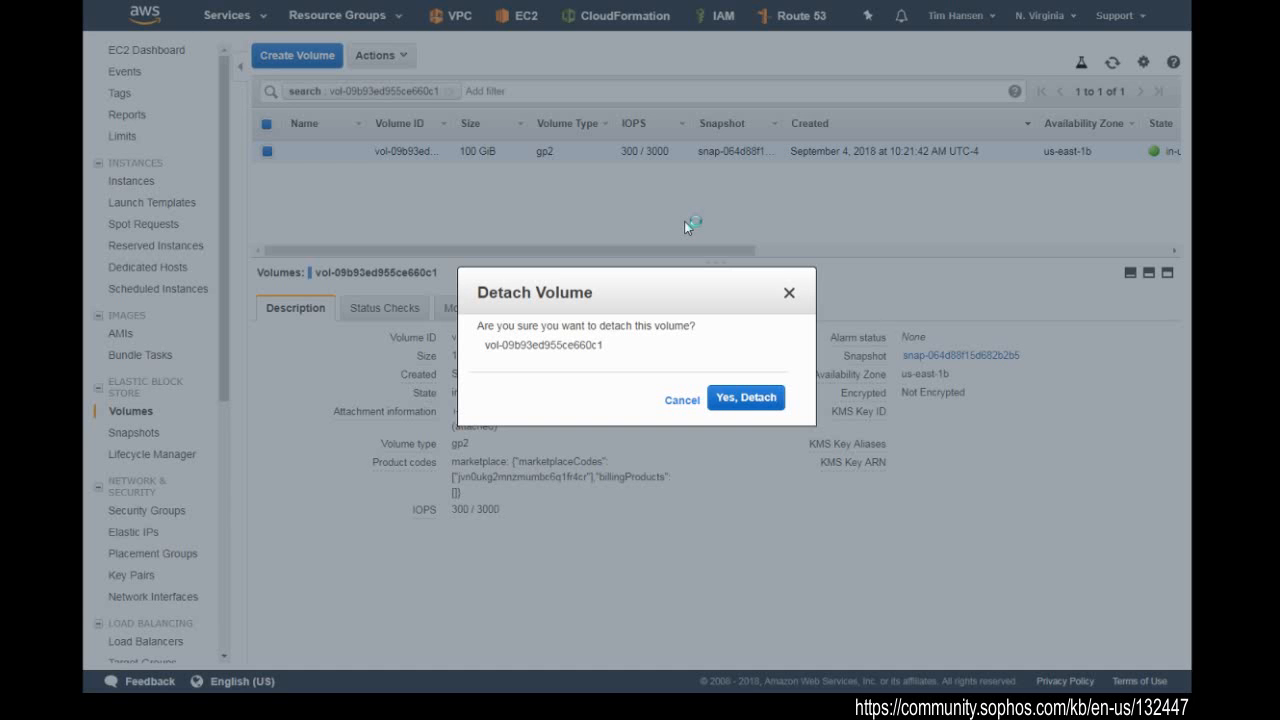
pyautogui.click(745, 400)
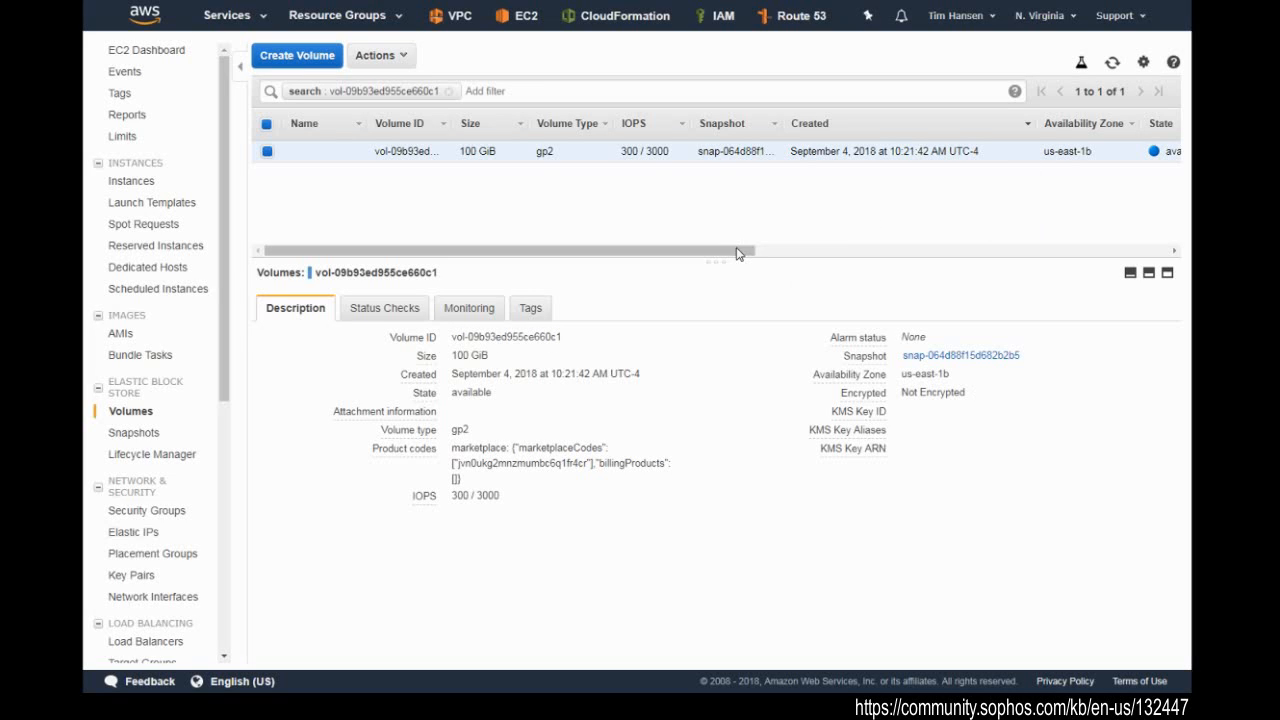
pyautogui.moveTo(737, 251); pyautogui.dragTo(893, 252)
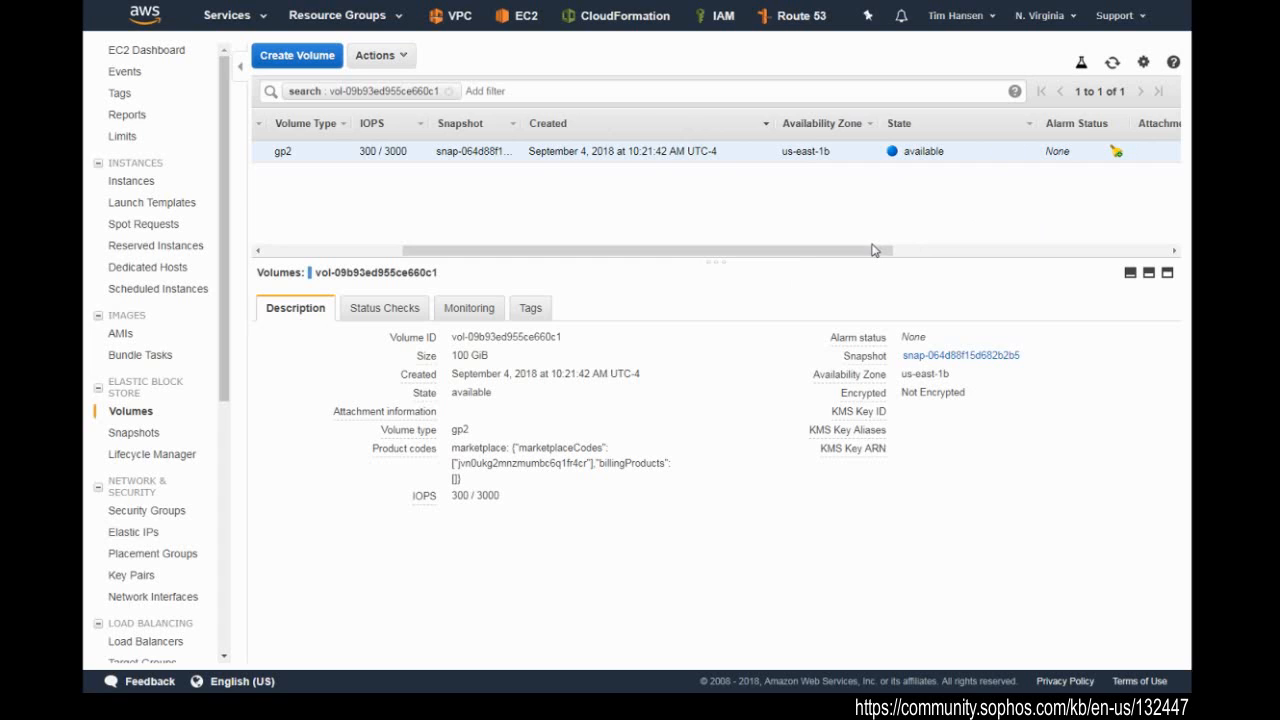
pyautogui.moveTo(872, 250); pyautogui.dragTo(674, 251)
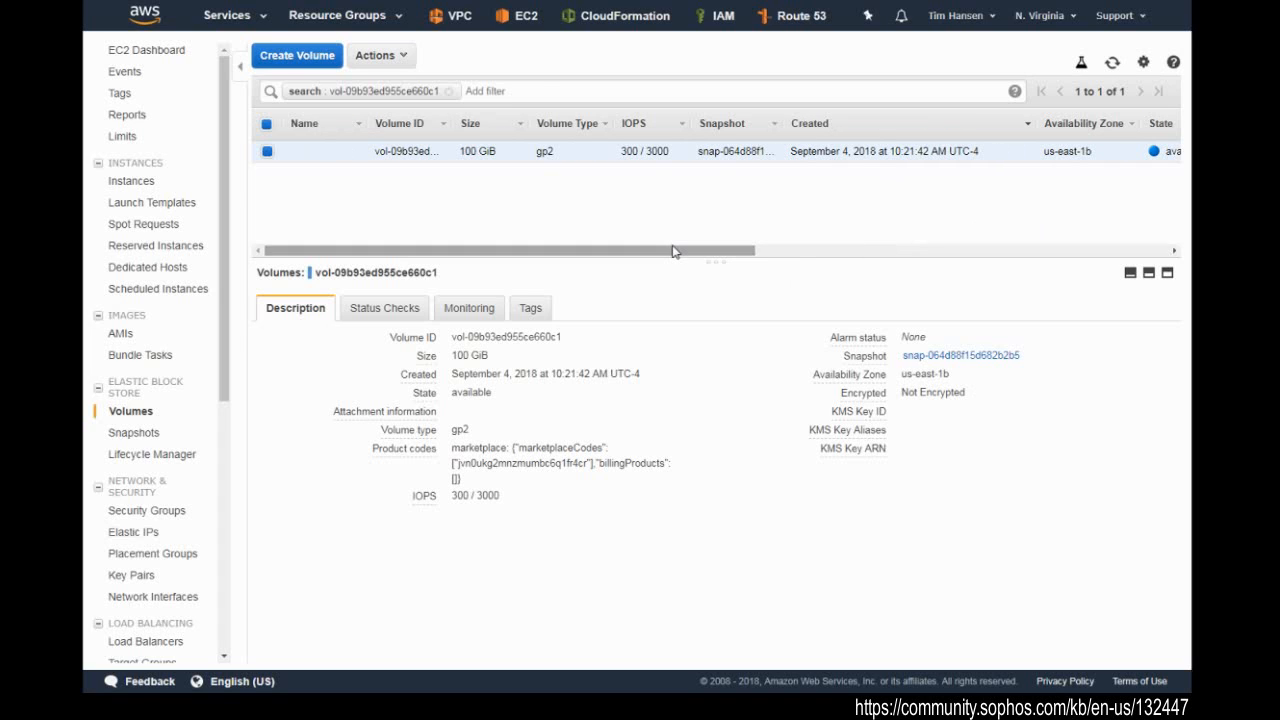
# Step: Create a snapshot of the detached root volume with the description utm-unencrypted, and go to the snapshot list
pyautogui.rightClick(592, 151)
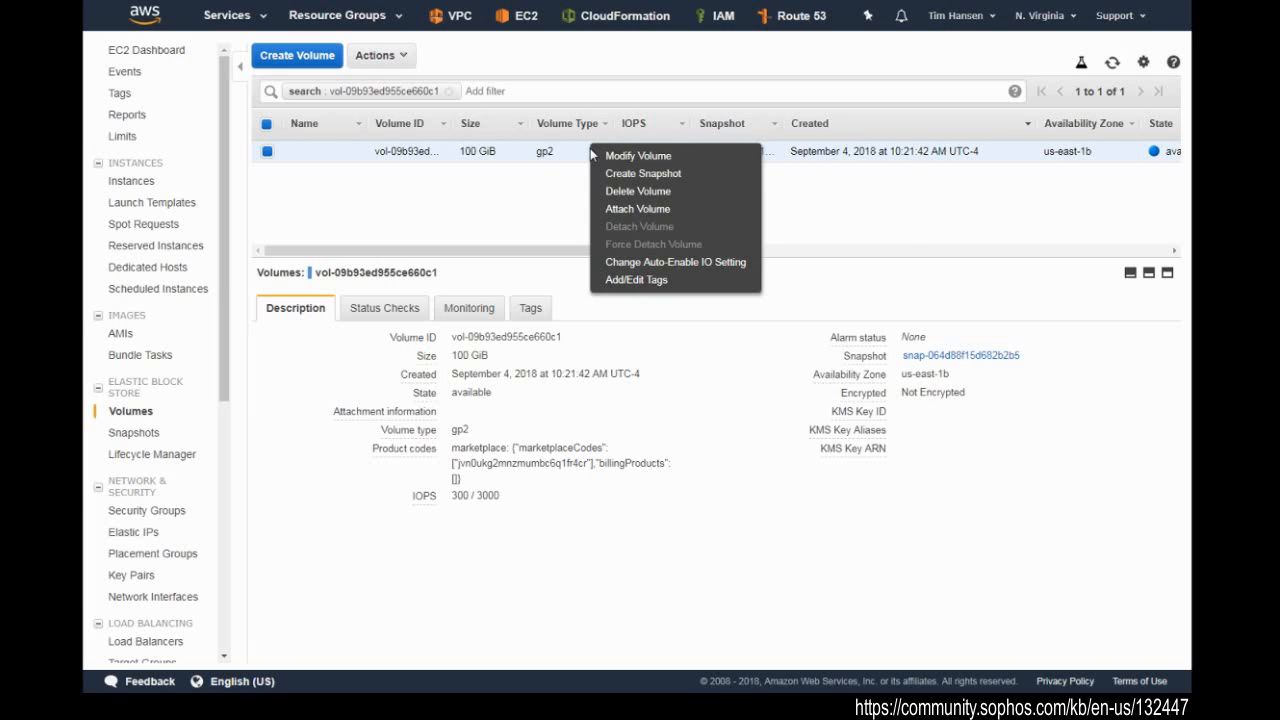
pyautogui.click(620, 176)
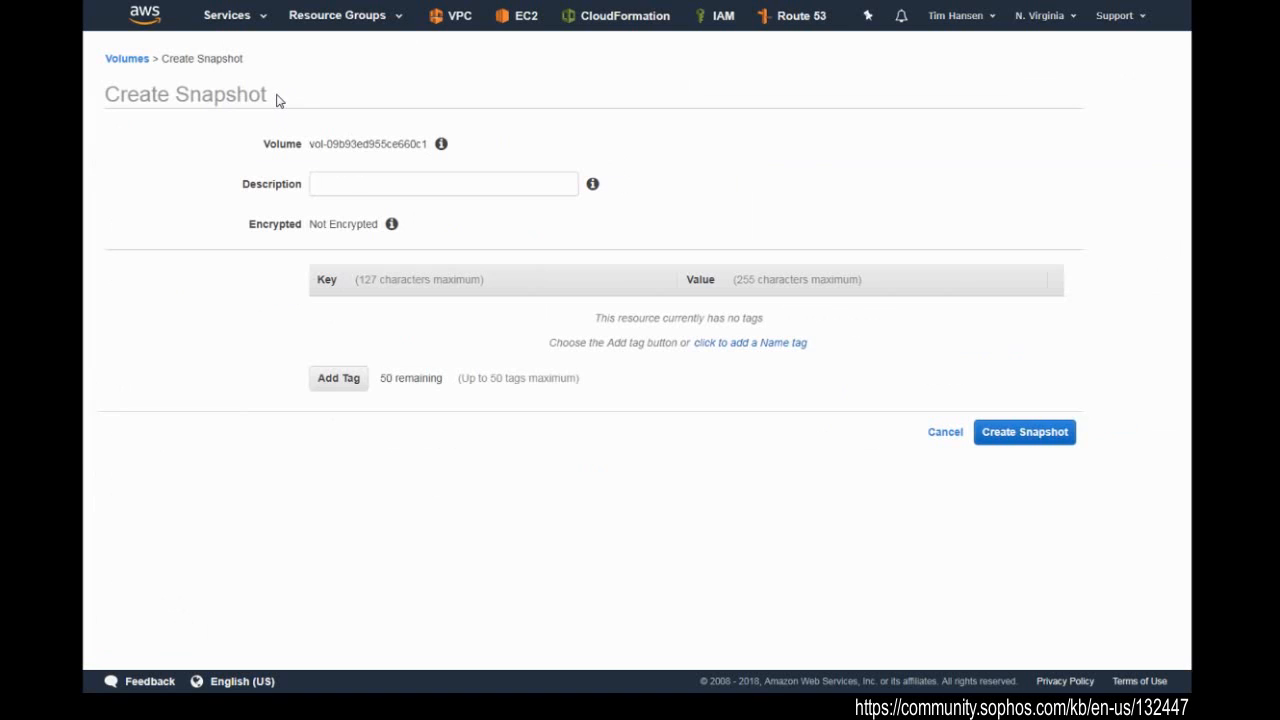
pyautogui.click(397, 184)
pyautogui.write('u')
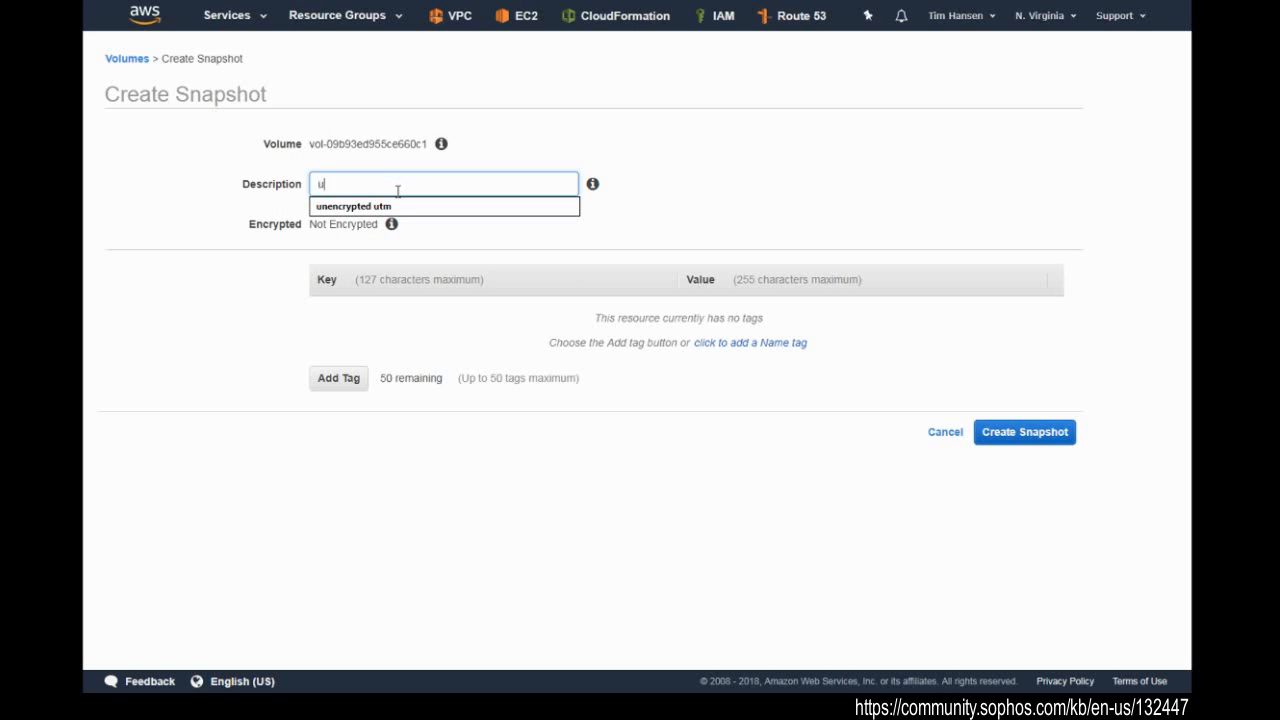
pyautogui.write('nencrypt')
pyautogui.hotkey('ctrl', 'a')
pyautogui.write('utm-')
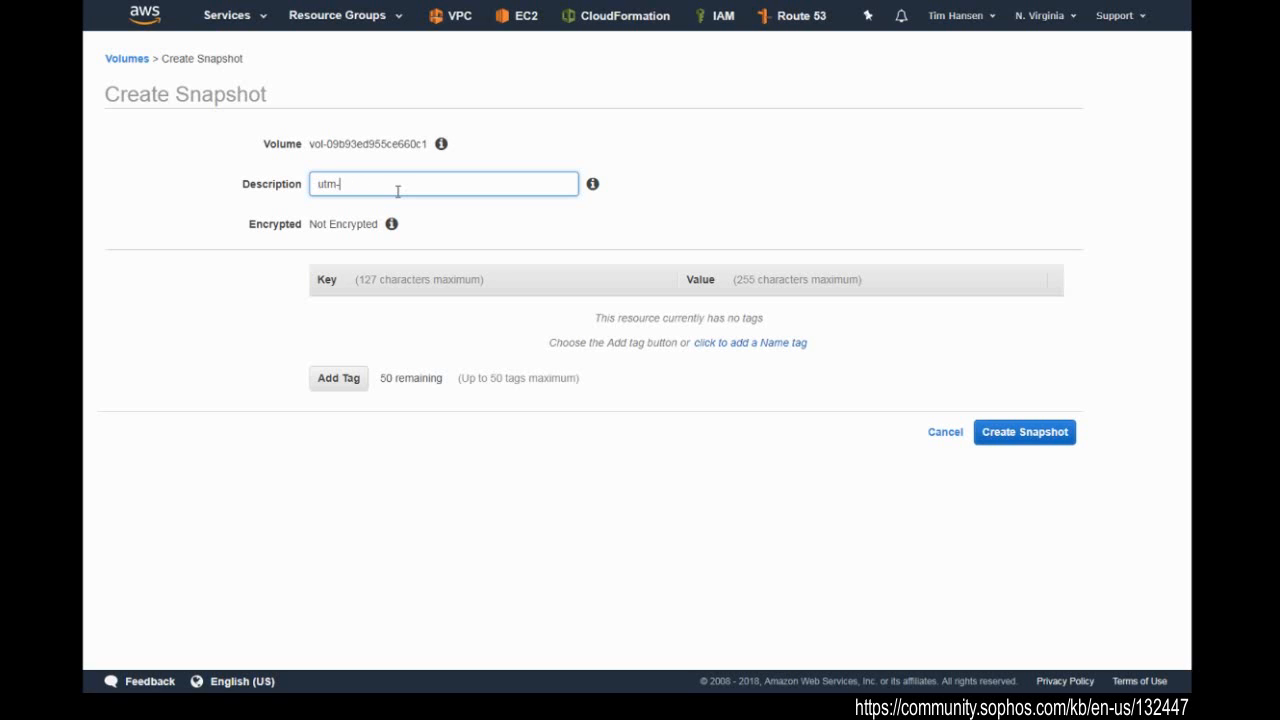
pyautogui.write('unencrypted')
pyautogui.click(716, 171)
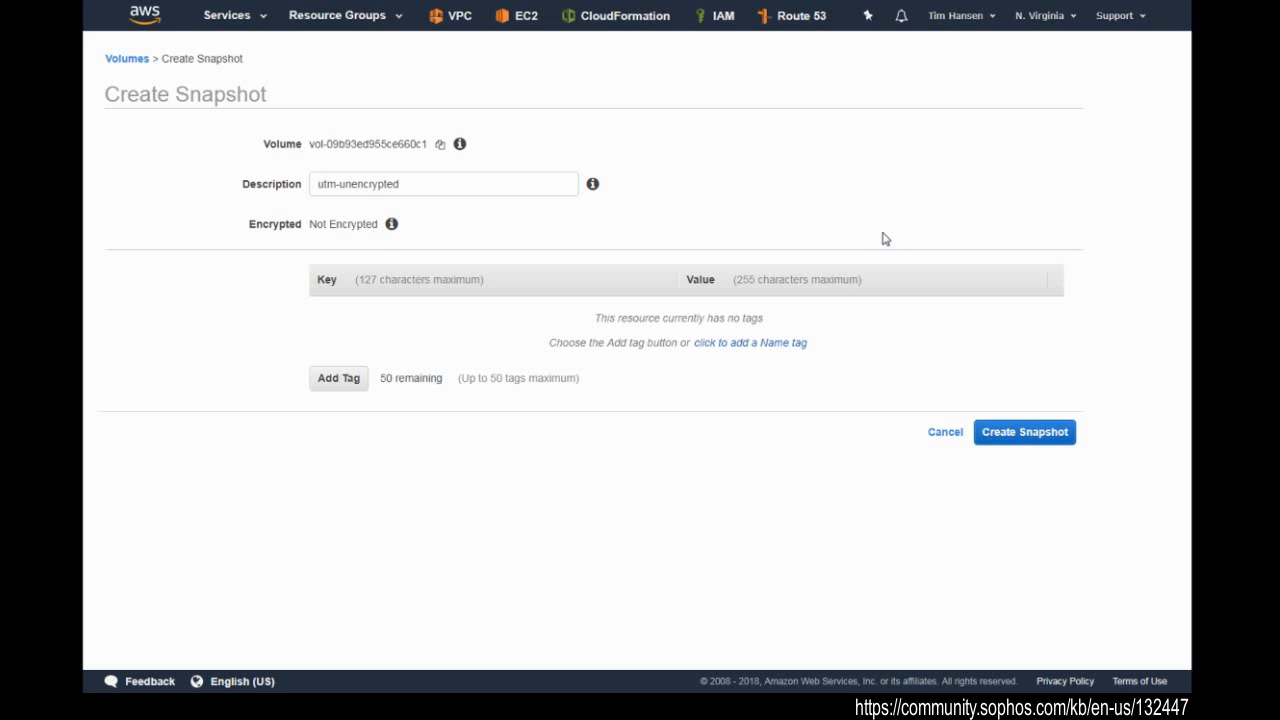
pyautogui.click(1040, 433)
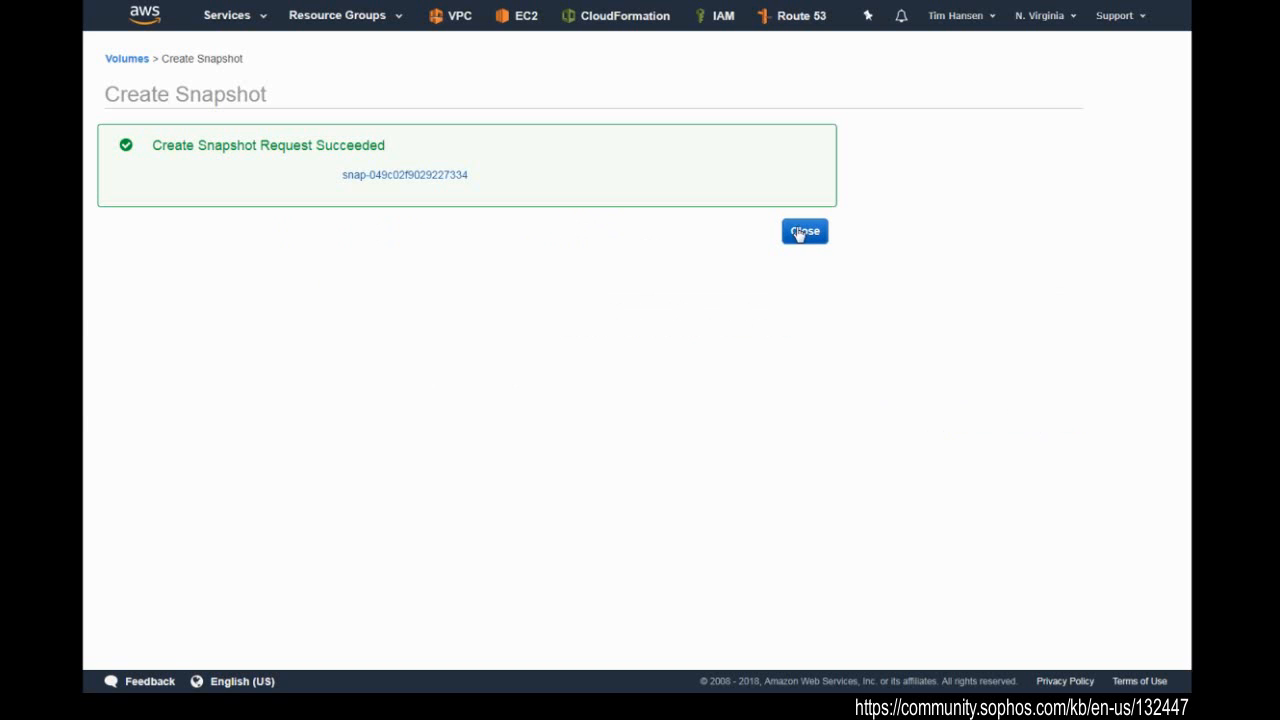
pyautogui.click(806, 234)
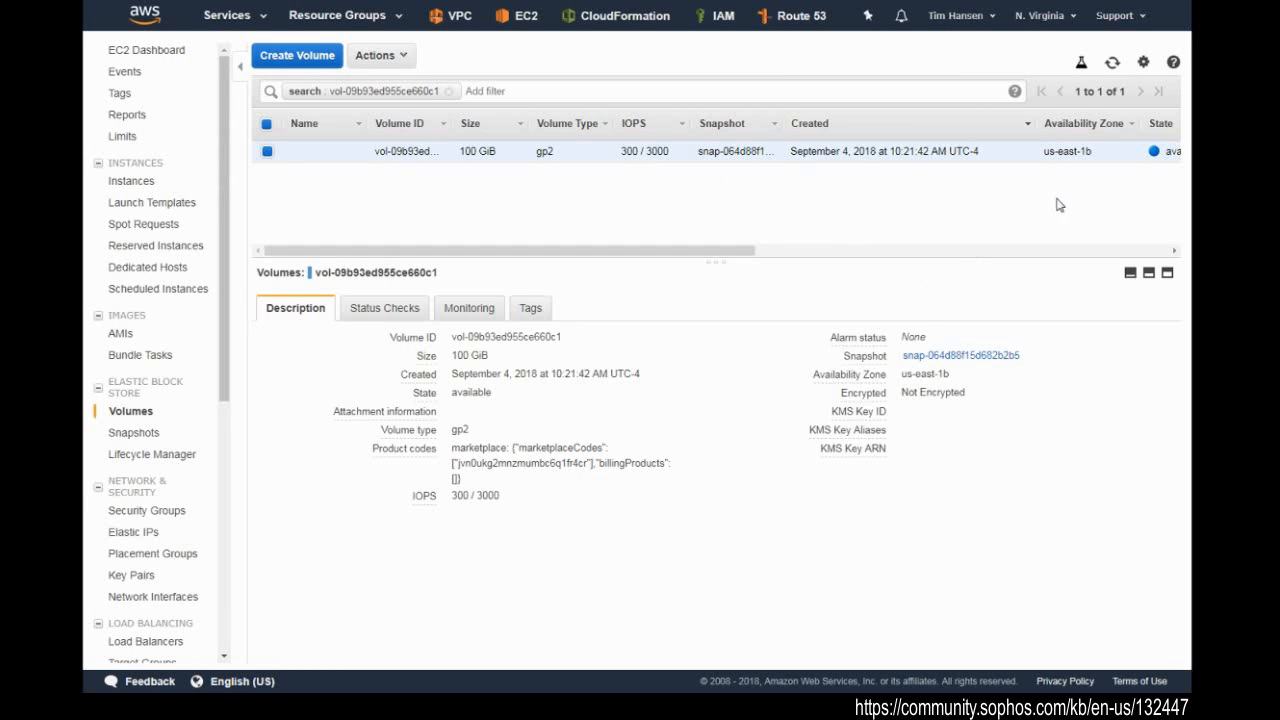
pyautogui.click(130, 434)
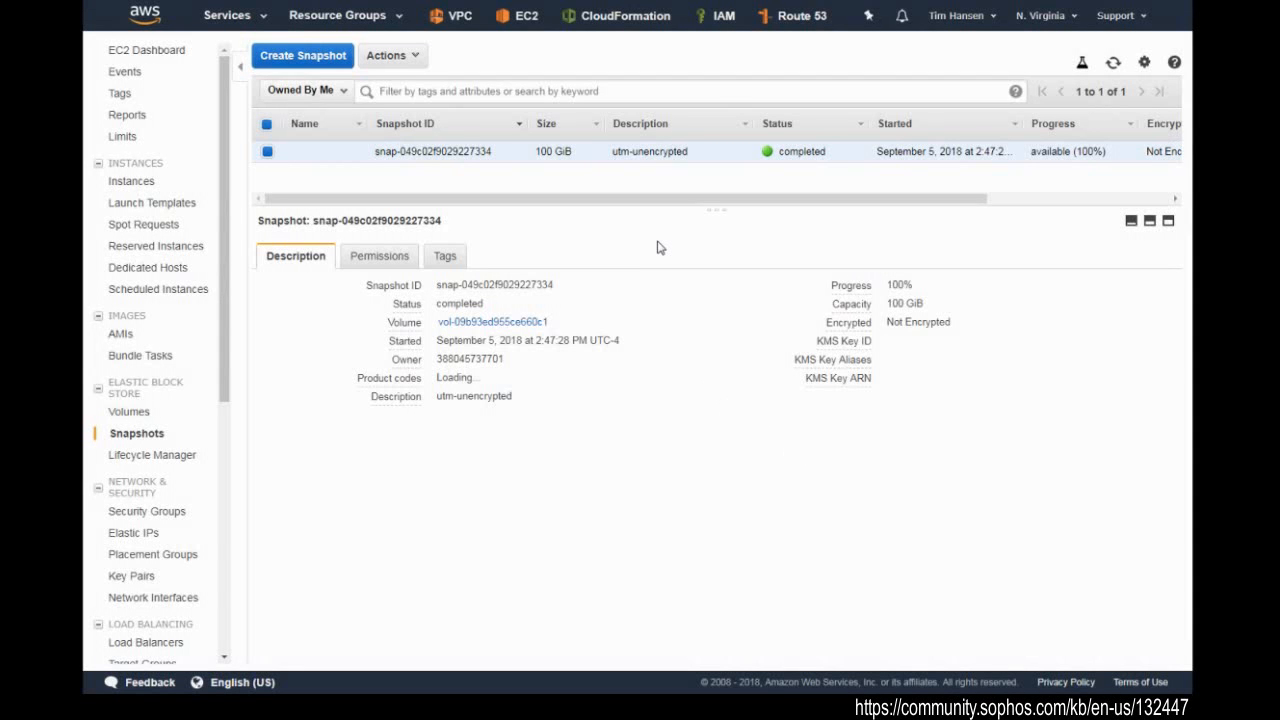
pyautogui.rightClick(718, 157)
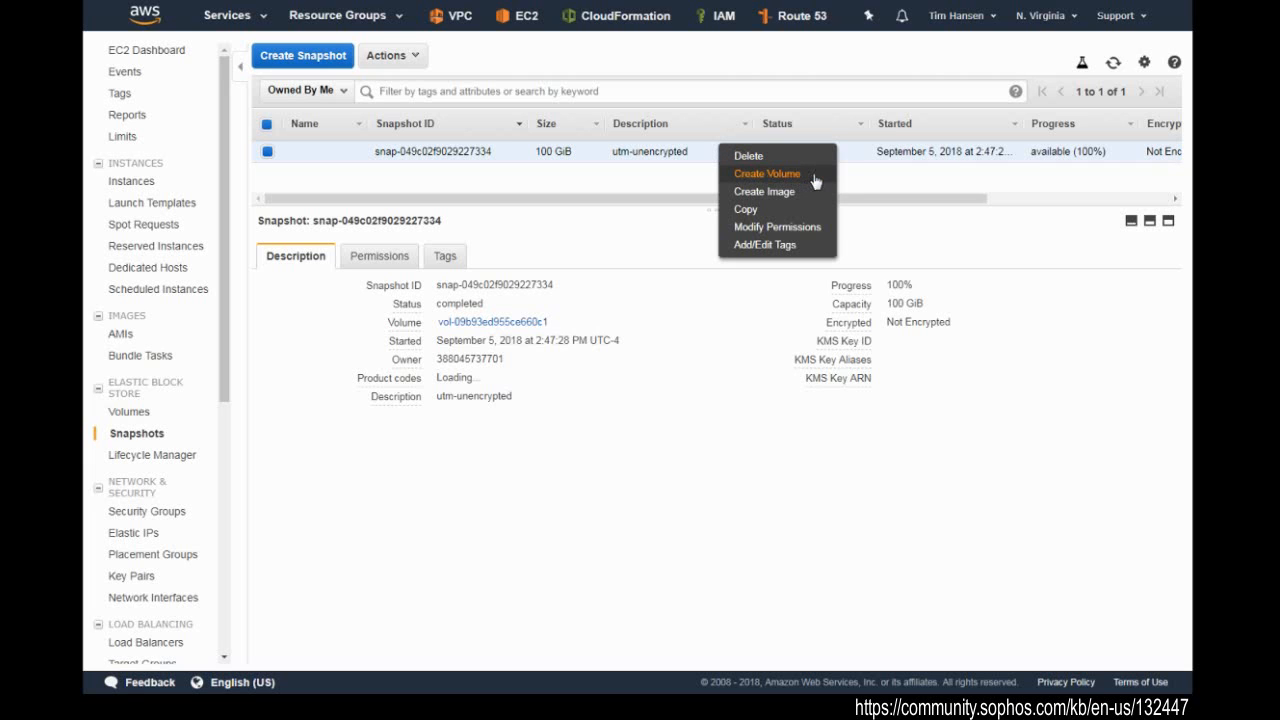
pyautogui.click(818, 178)
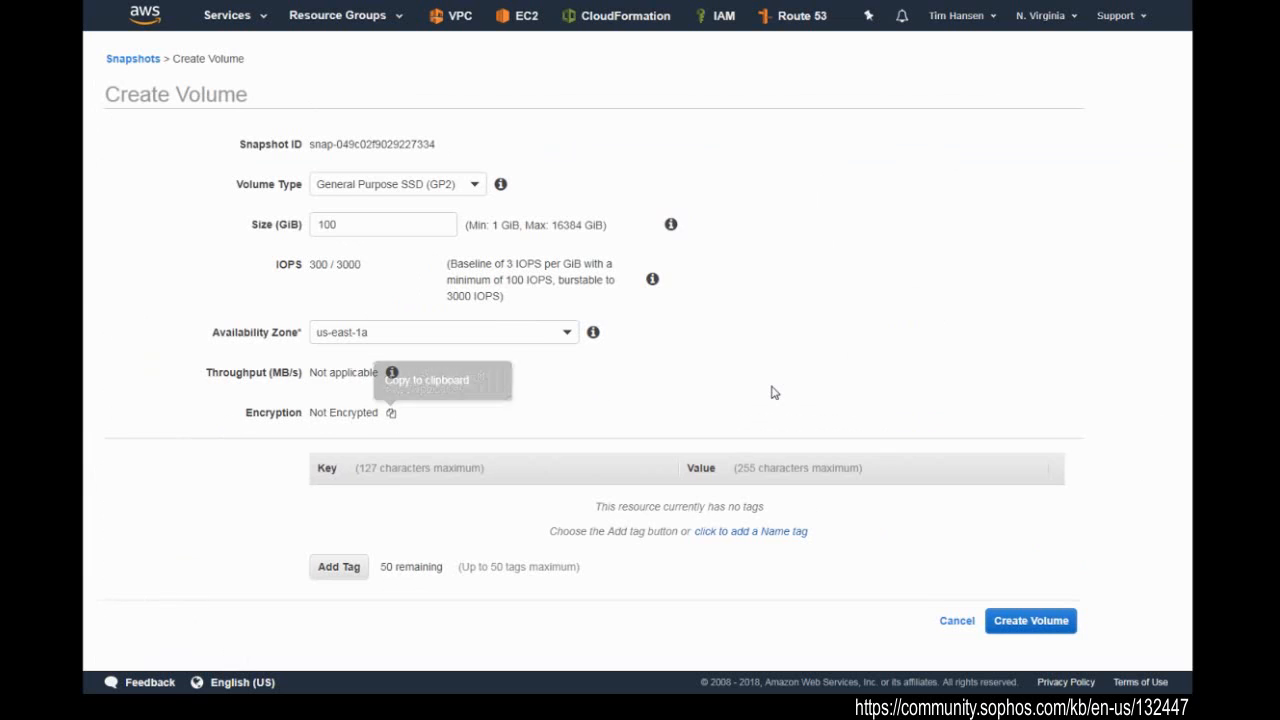
pyautogui.click(957, 620)
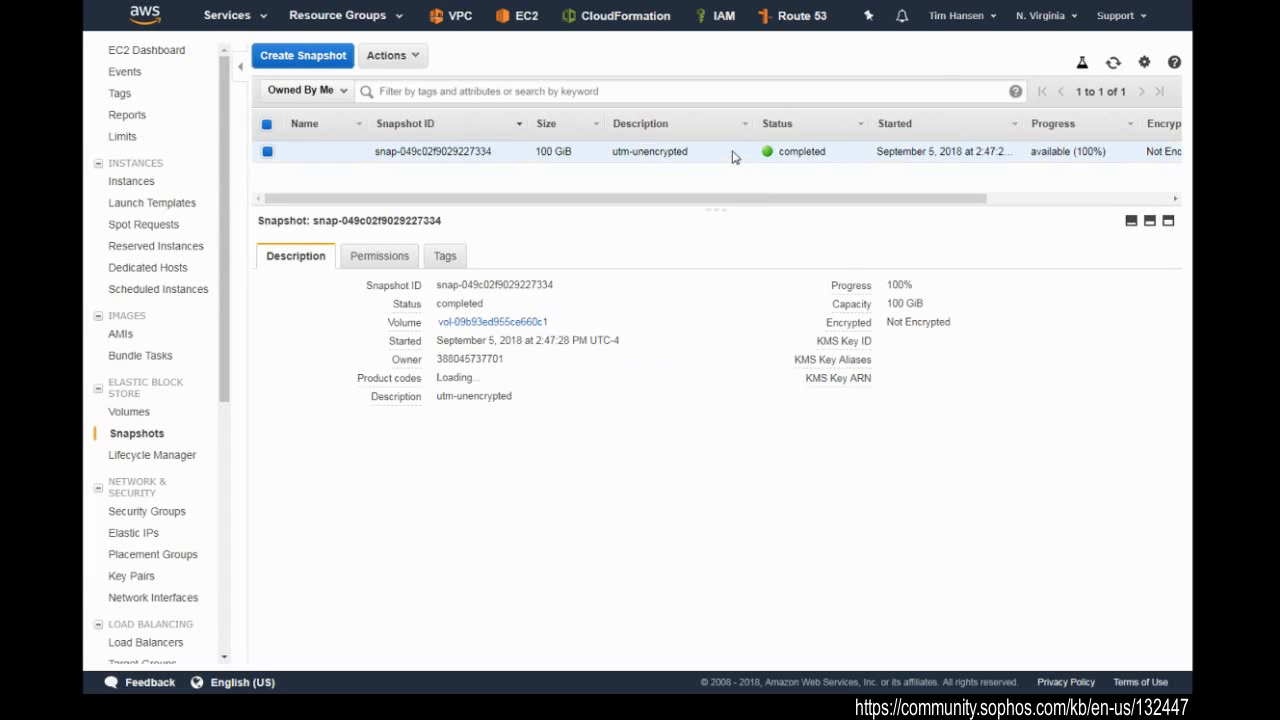
# Step: Copy the utm-unencrypted snapshot within US East (N. Virginia) as utm-encrypted, encrypted with the default aws/ebs master key, and refresh the snapshot list
pyautogui.rightClick(734, 156)
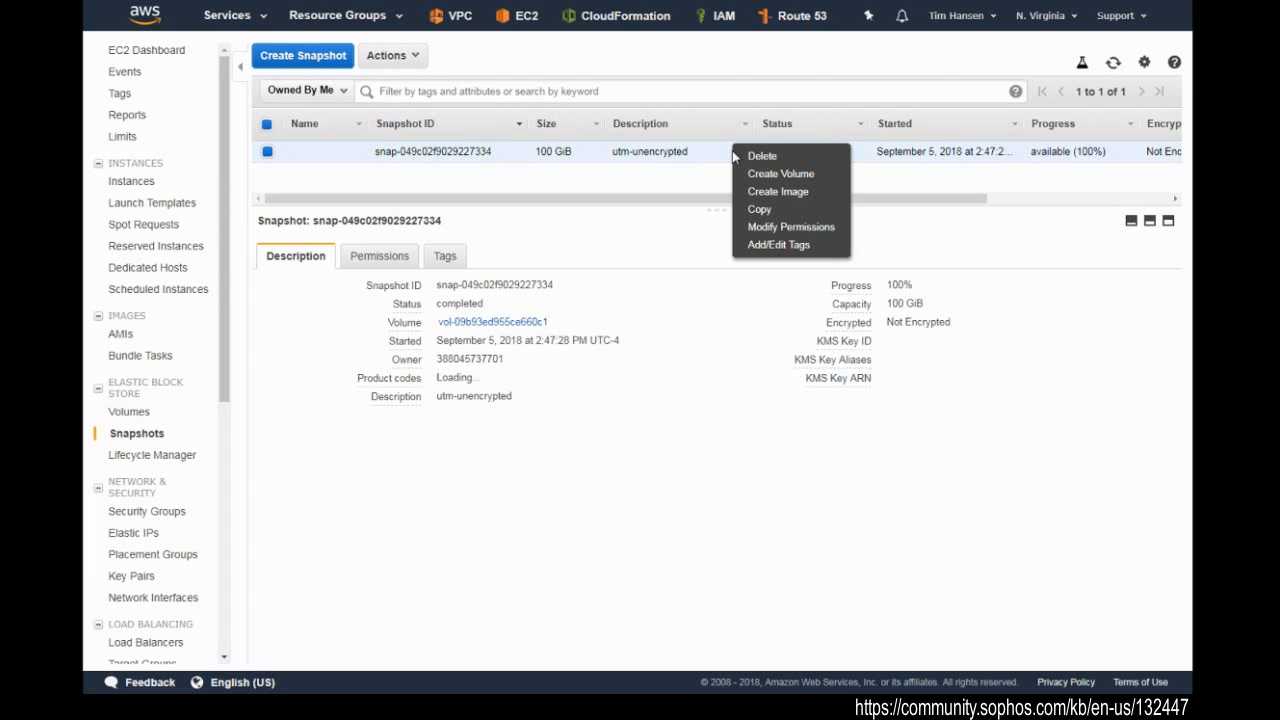
pyautogui.click(761, 209)
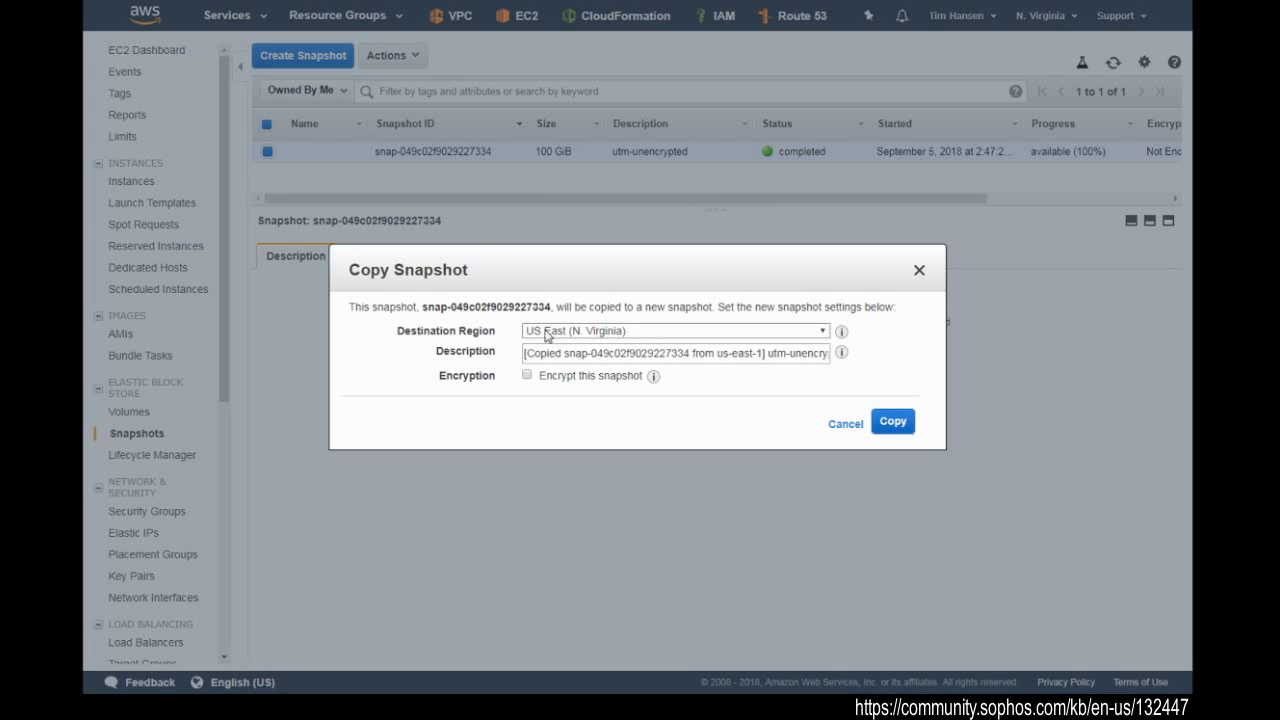
pyautogui.click(602, 362)
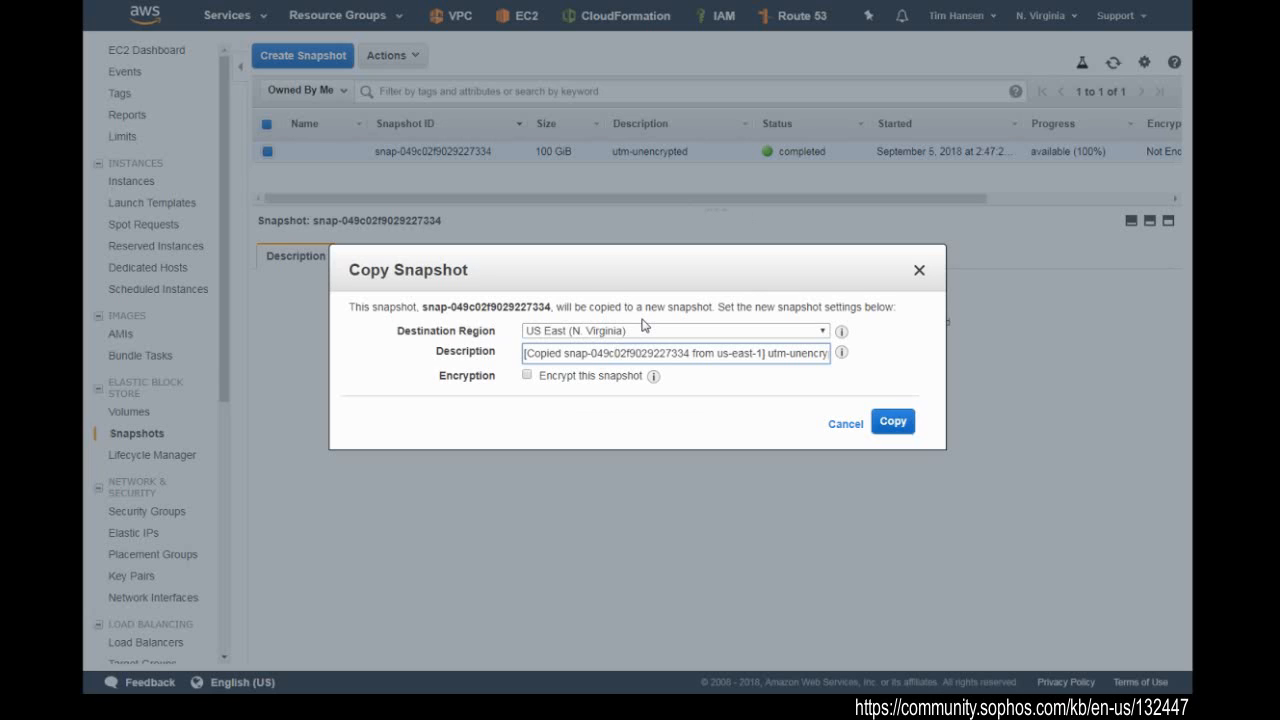
pyautogui.hotkey('ctrl', 'a')
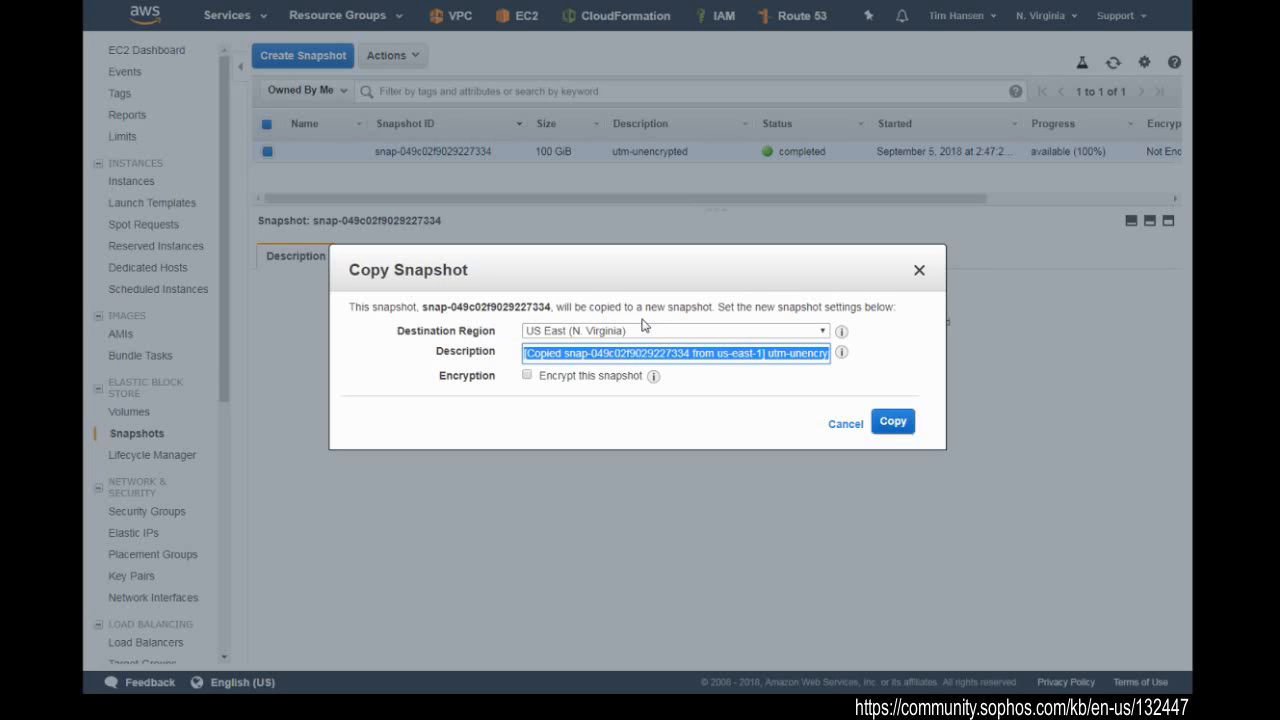
pyautogui.write('utm-')
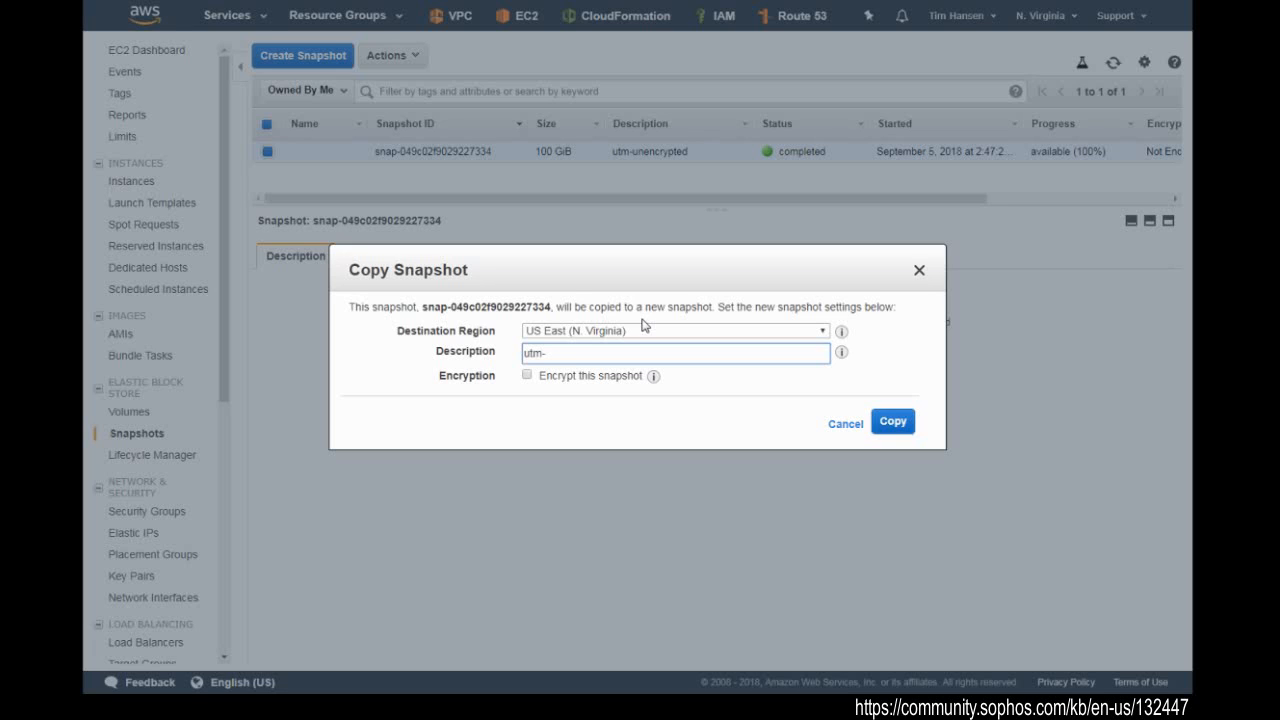
pyautogui.write('encrypted')
pyautogui.click(528, 376)
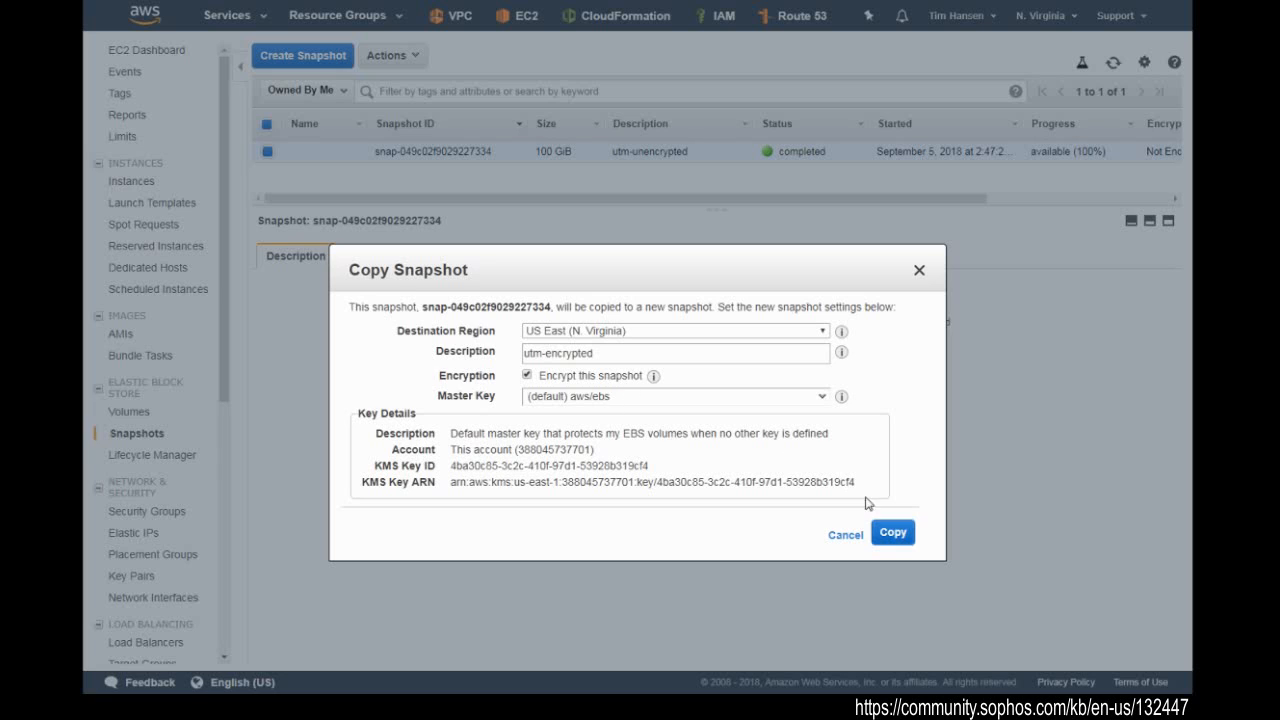
pyautogui.click(899, 534)
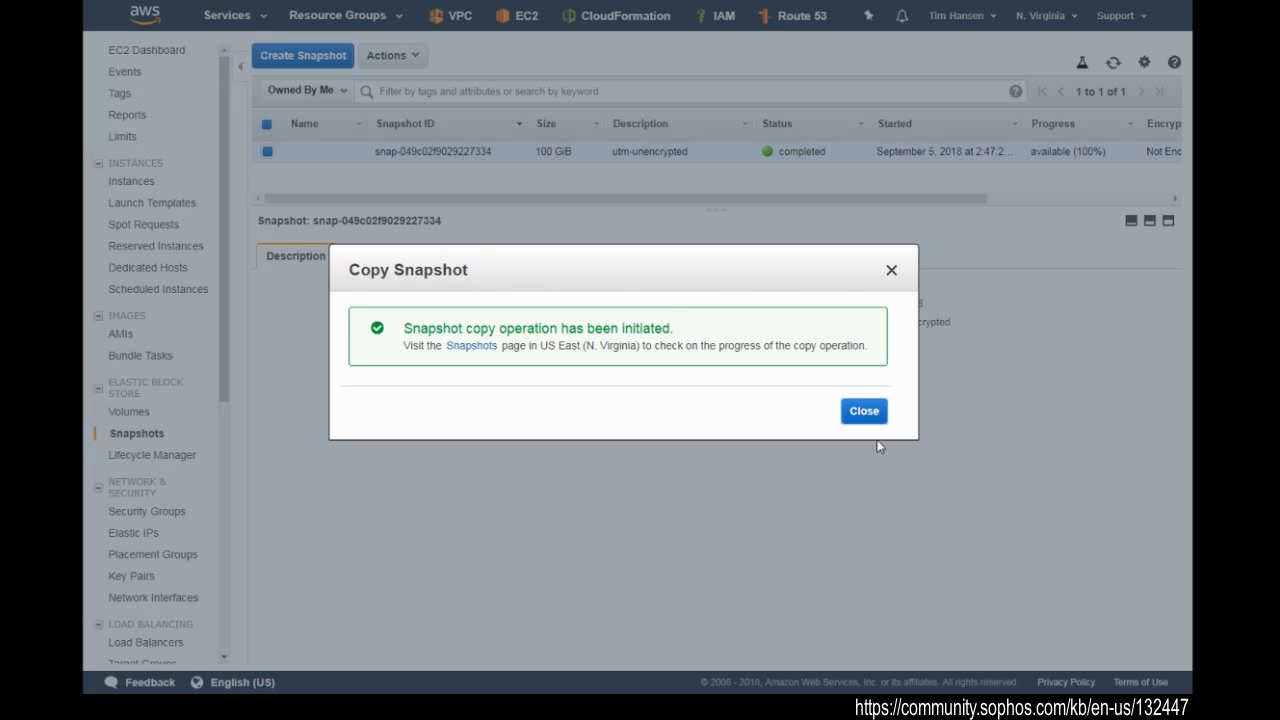
pyautogui.click(862, 410)
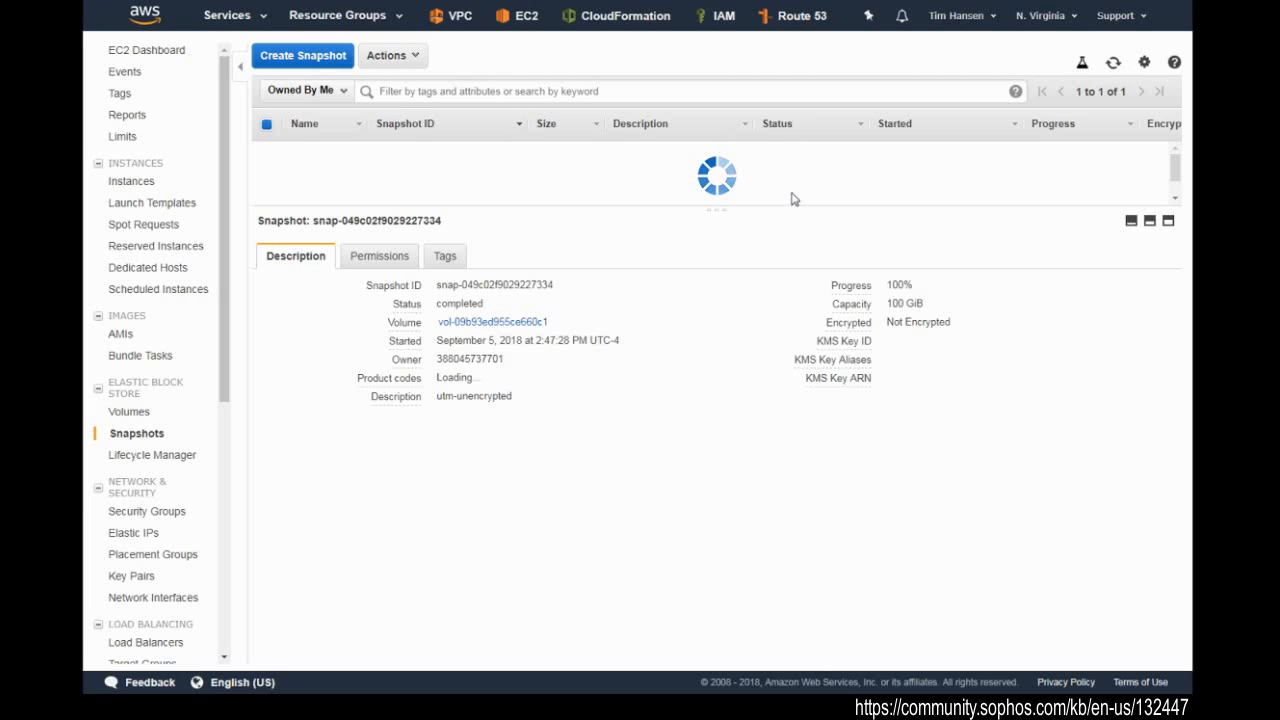
pyautogui.click(809, 156)
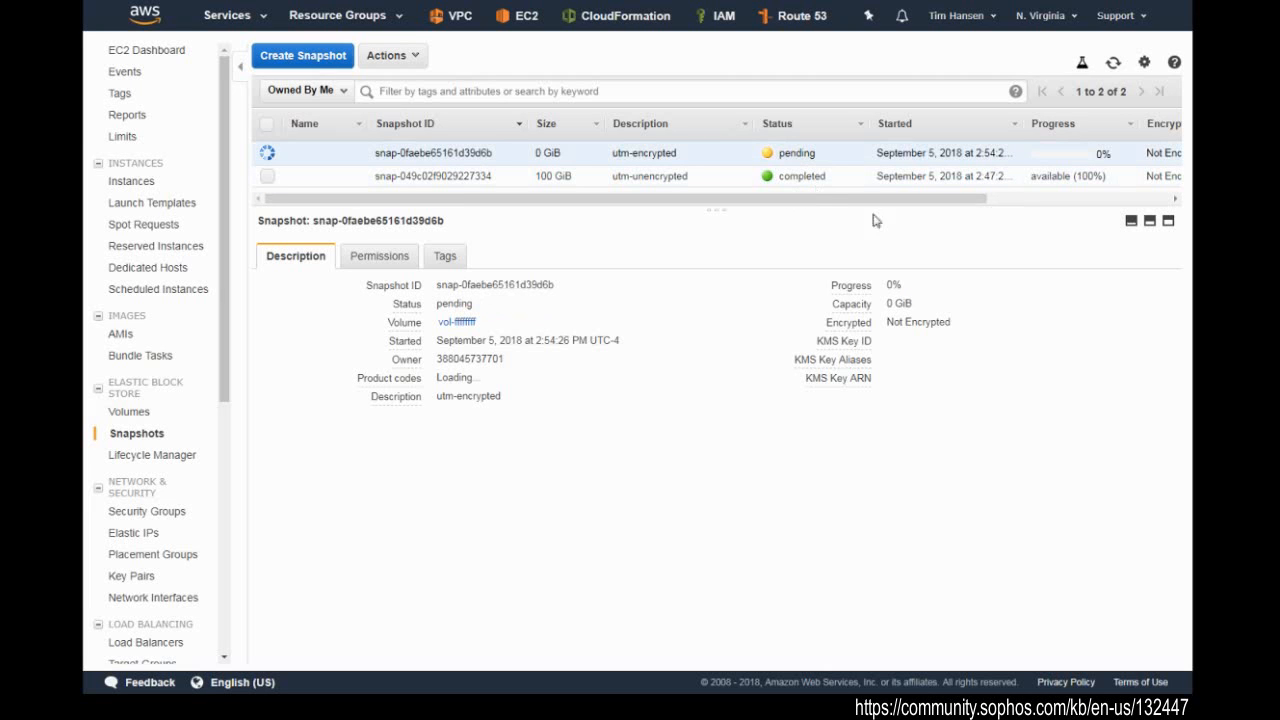
pyautogui.click(1113, 62)
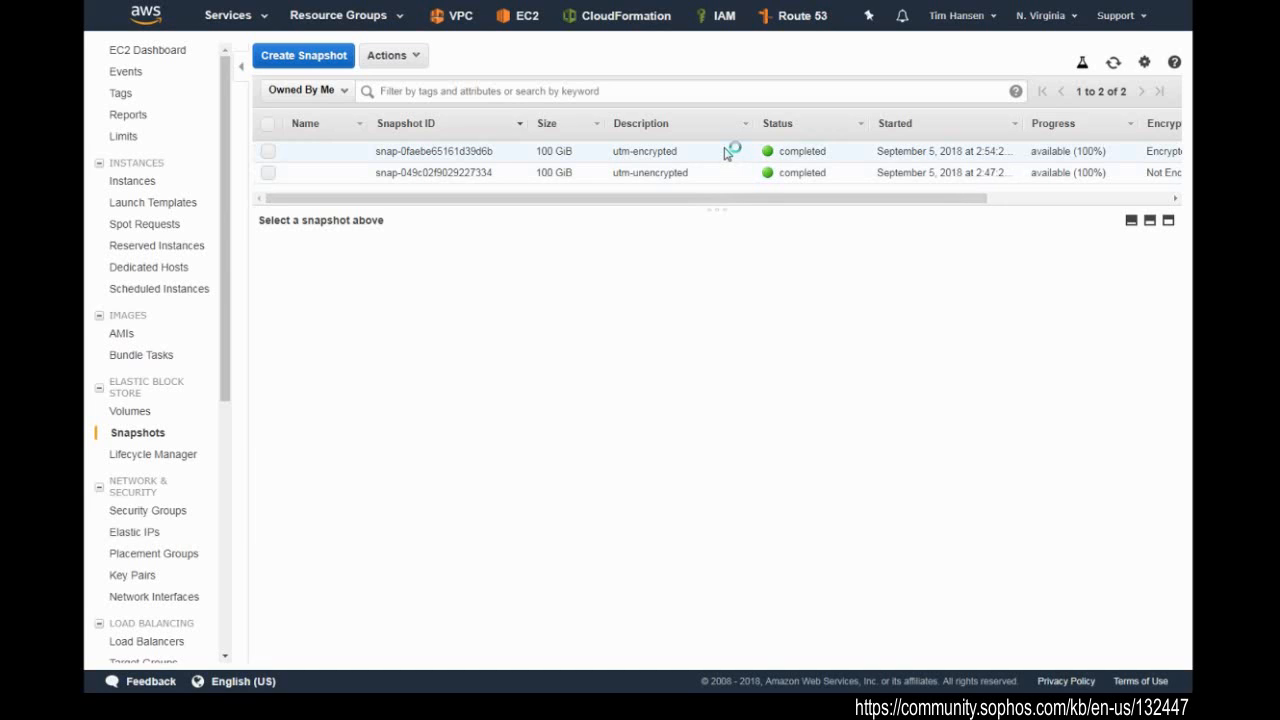
# Step: Open the volume creation form for the utm-encrypted snapshot and review its volume type and size settings
pyautogui.rightClick(726, 153)
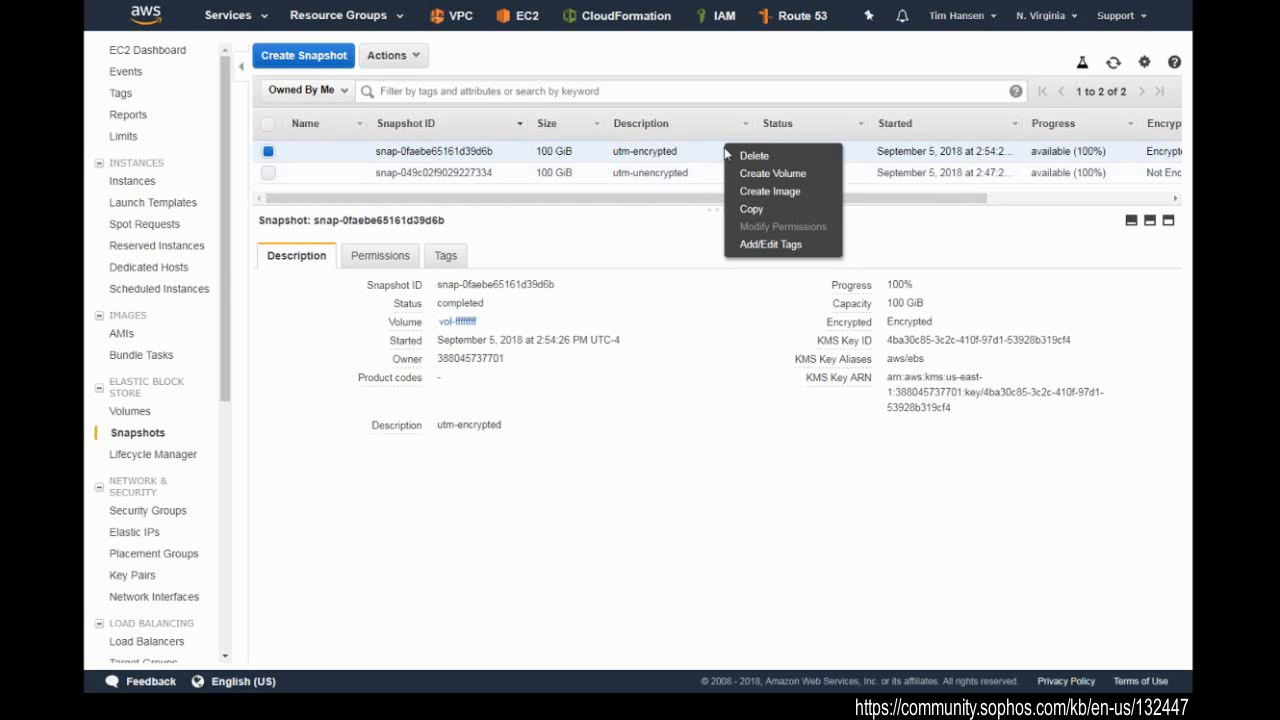
pyautogui.click(810, 176)
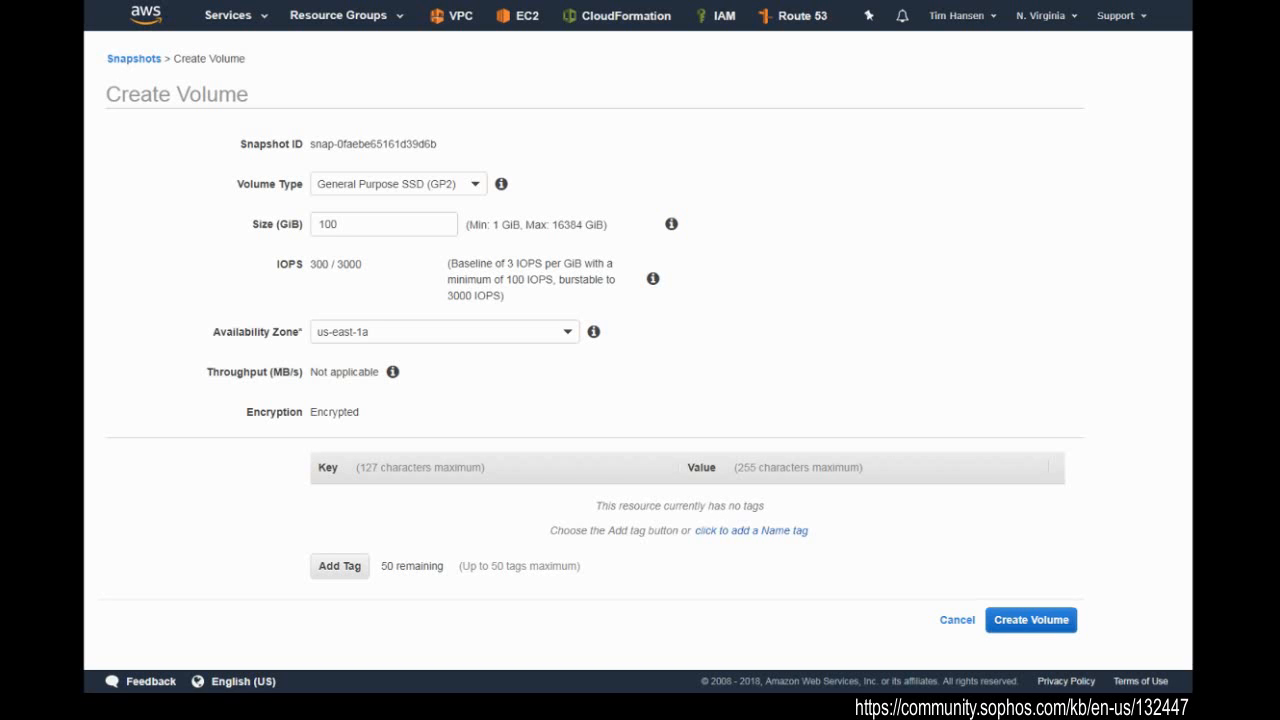
pyautogui.moveTo(543, 214); pyautogui.dragTo(643, 7)
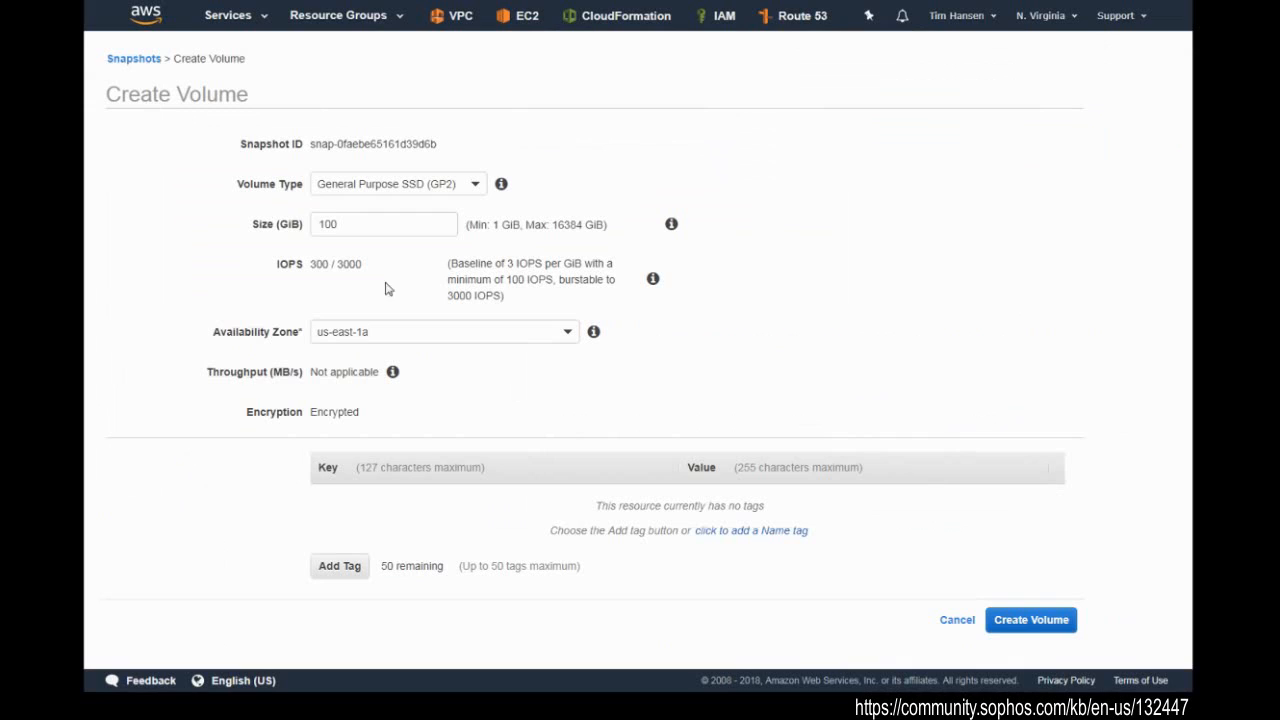
pyautogui.doubleClick(389, 224)
pyautogui.click(417, 271)
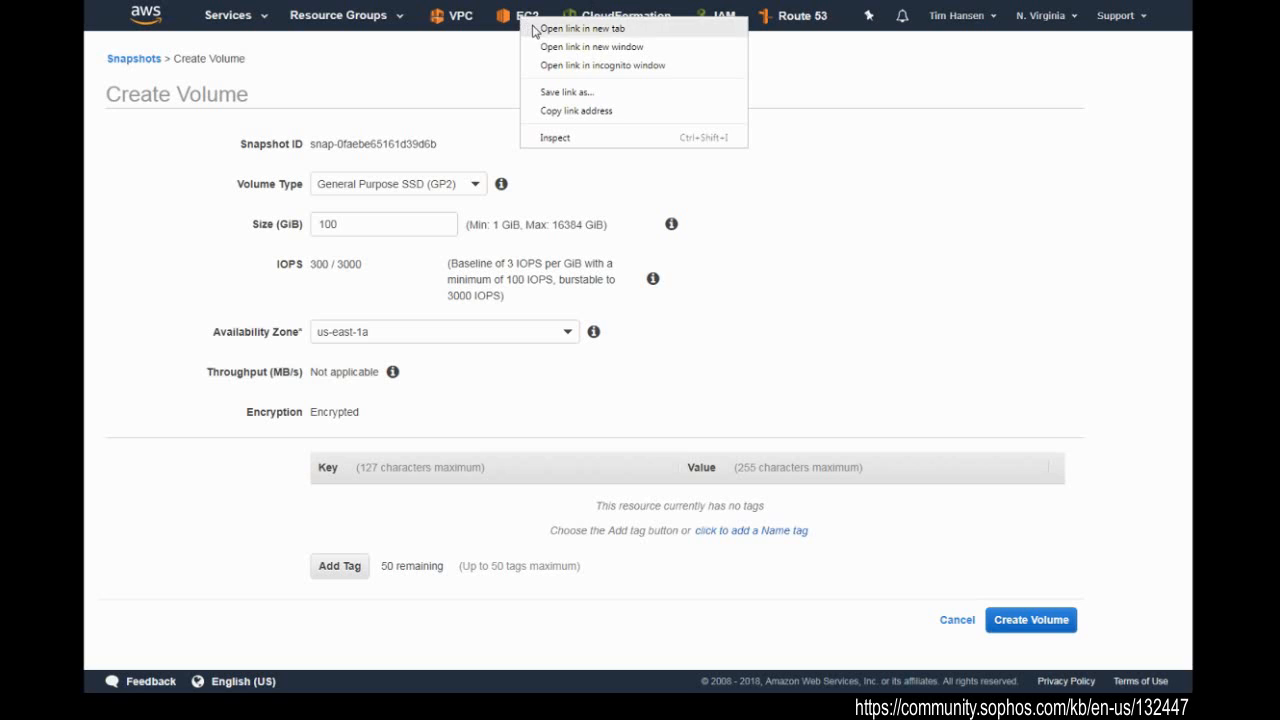
# Step: Open the EC2 console in a separate browser tab and look up the availability zone of the my-utm instance
pyautogui.click(540, 29)
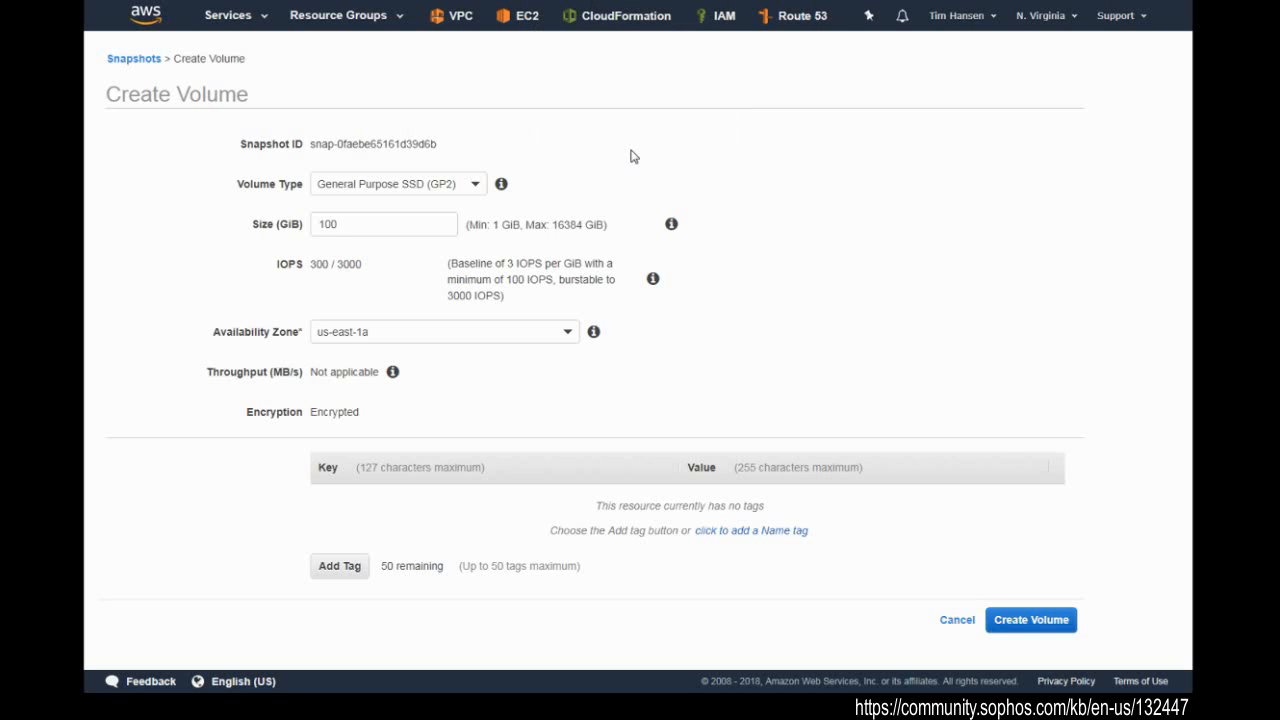
pyautogui.click(637, 51)
pyautogui.click(356, 10)
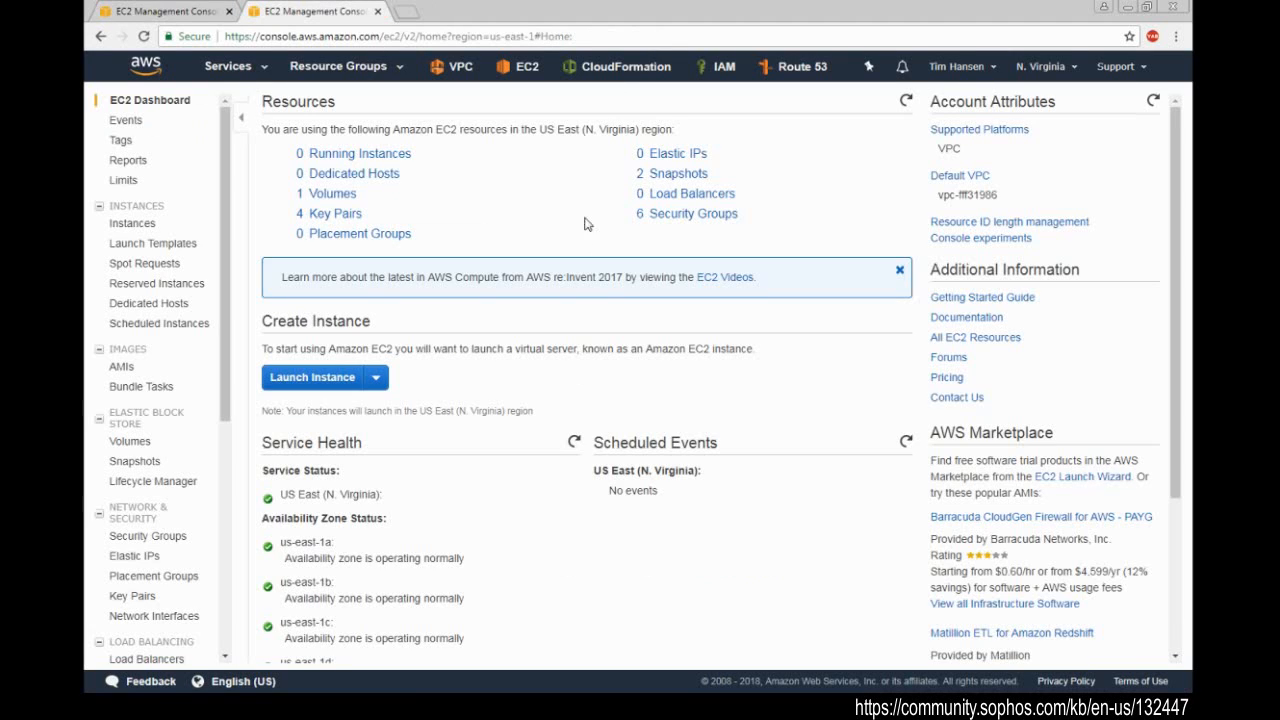
pyautogui.click(352, 154)
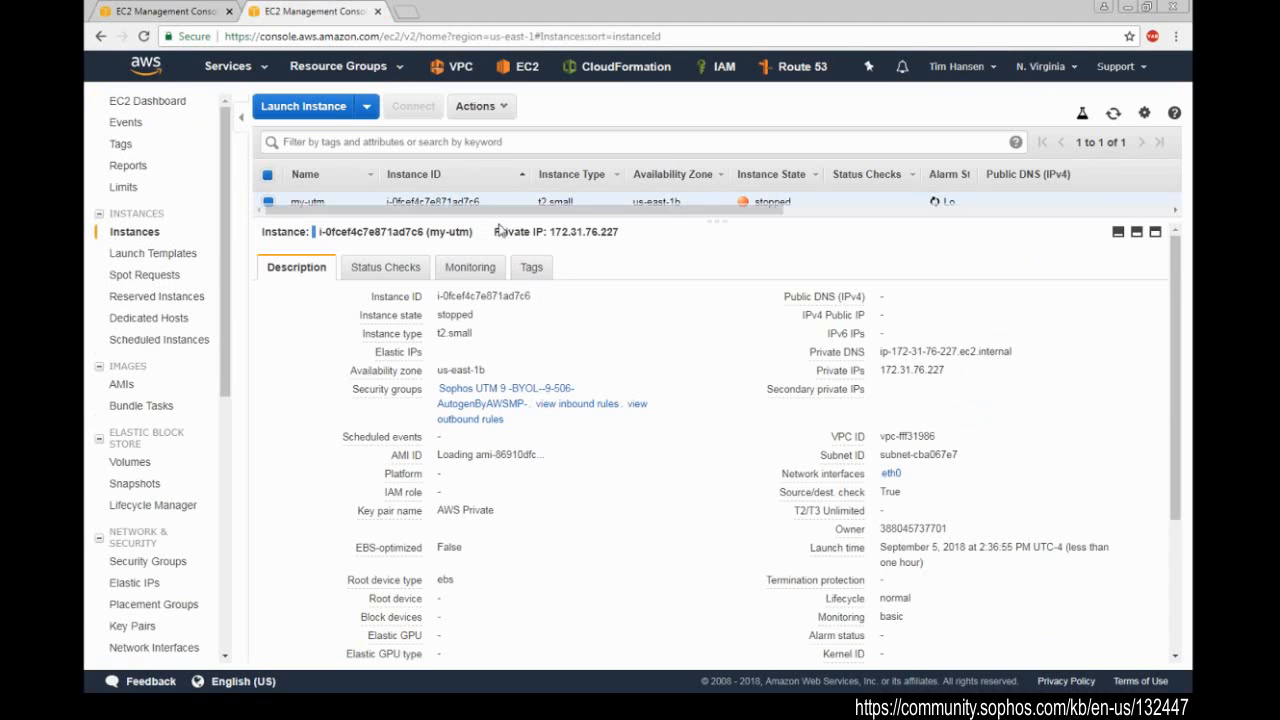
pyautogui.moveTo(711, 219); pyautogui.dragTo(711, 251)
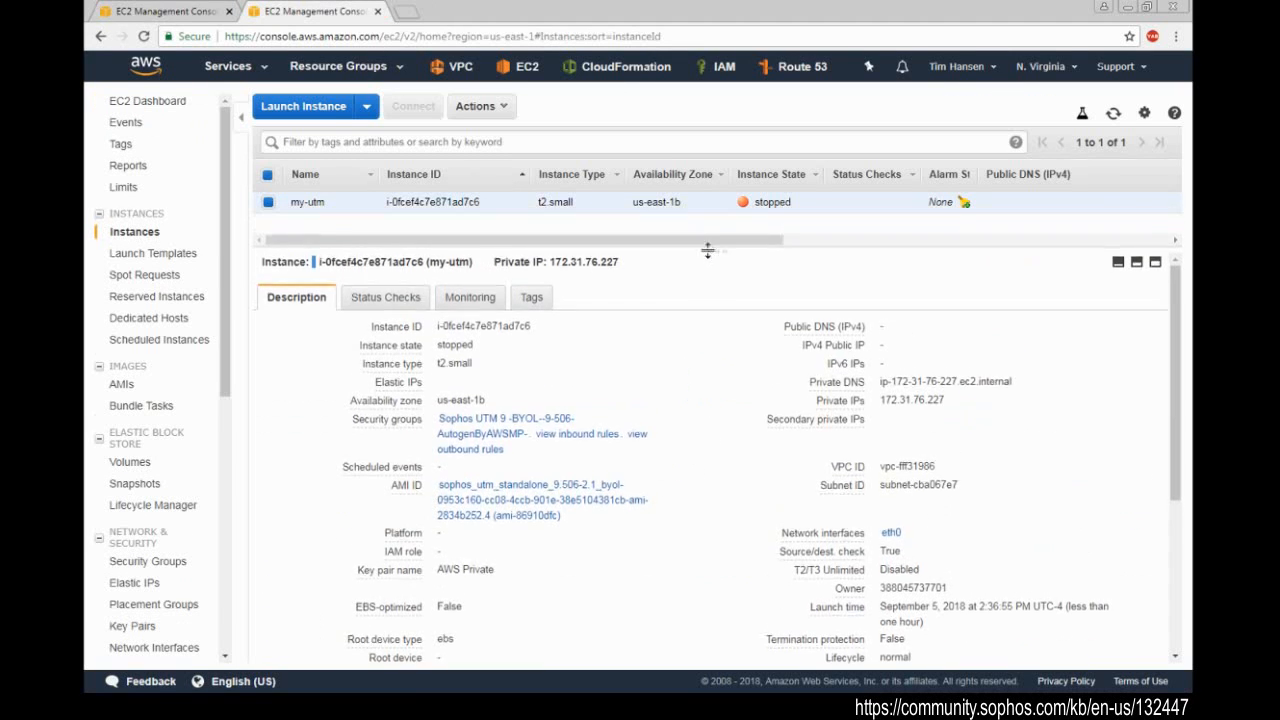
pyautogui.moveTo(689, 203); pyautogui.dragTo(631, 203)
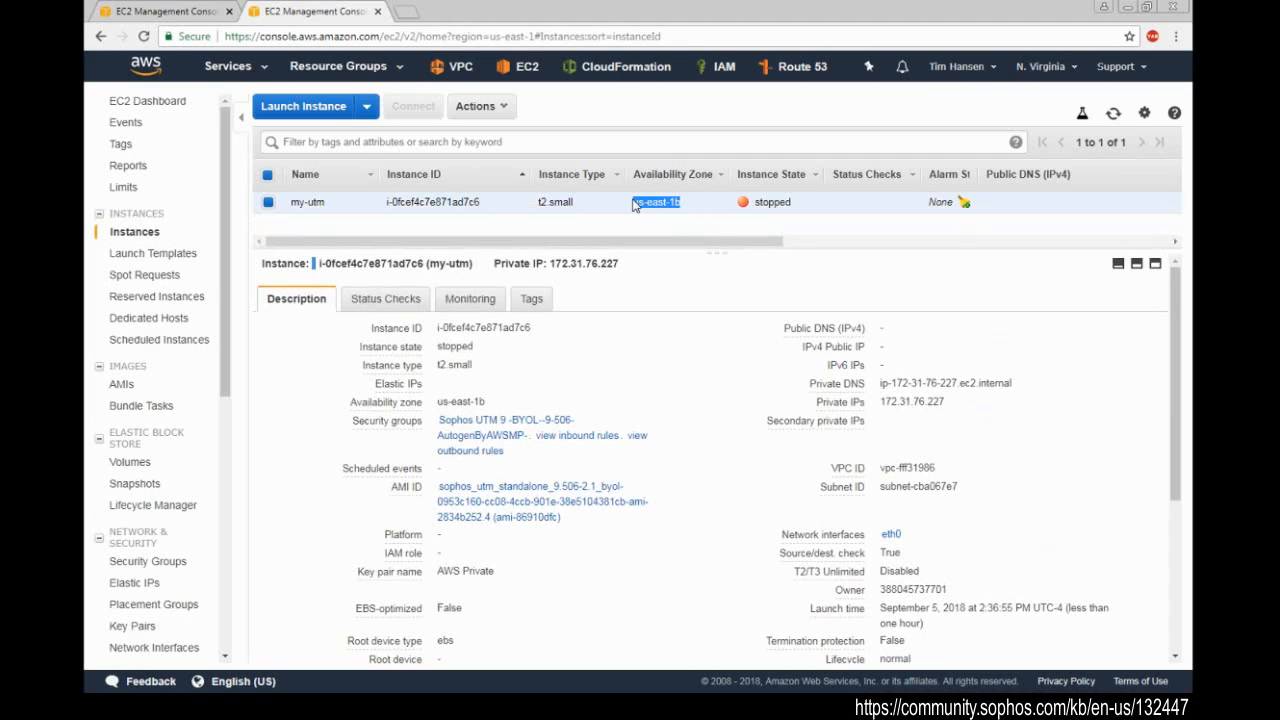
# Step: Return to the volume creation form, set the availability zone to us-east-1b and create the volume from the encrypted snapshot
pyautogui.hotkey('ctrl', 'pageup')
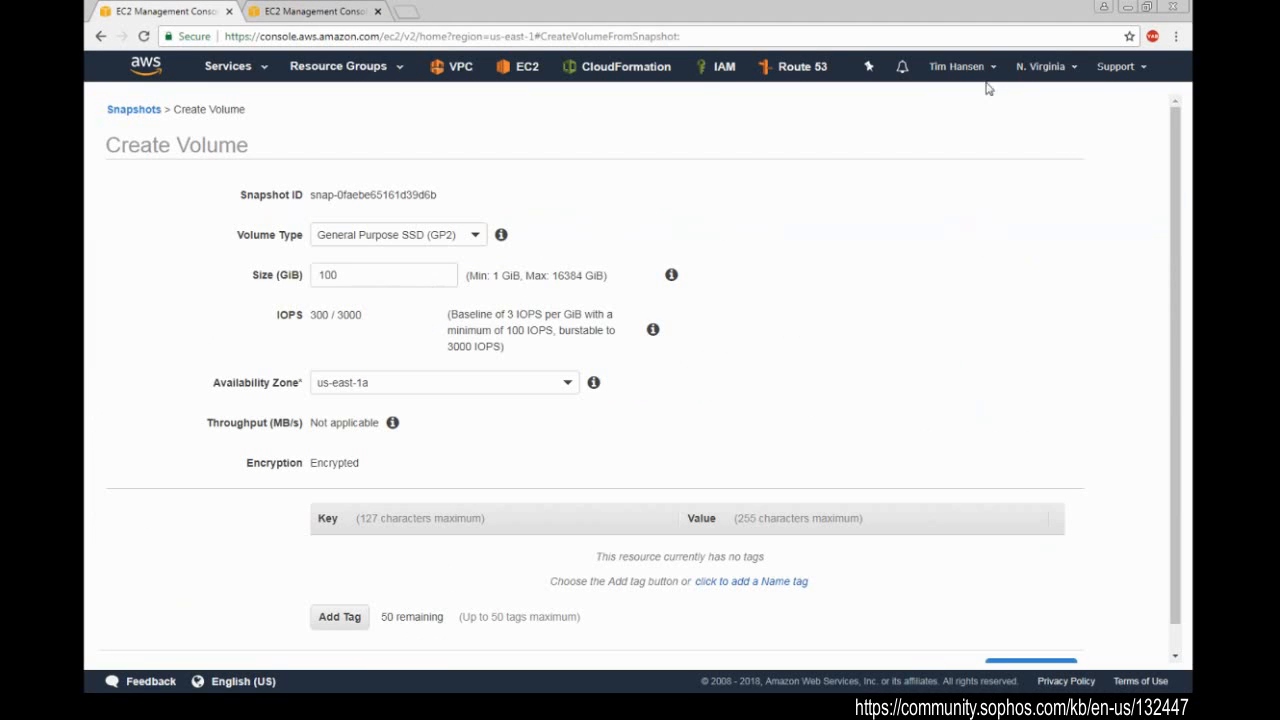
pyautogui.click(1176, 37)
pyautogui.click(1170, 186)
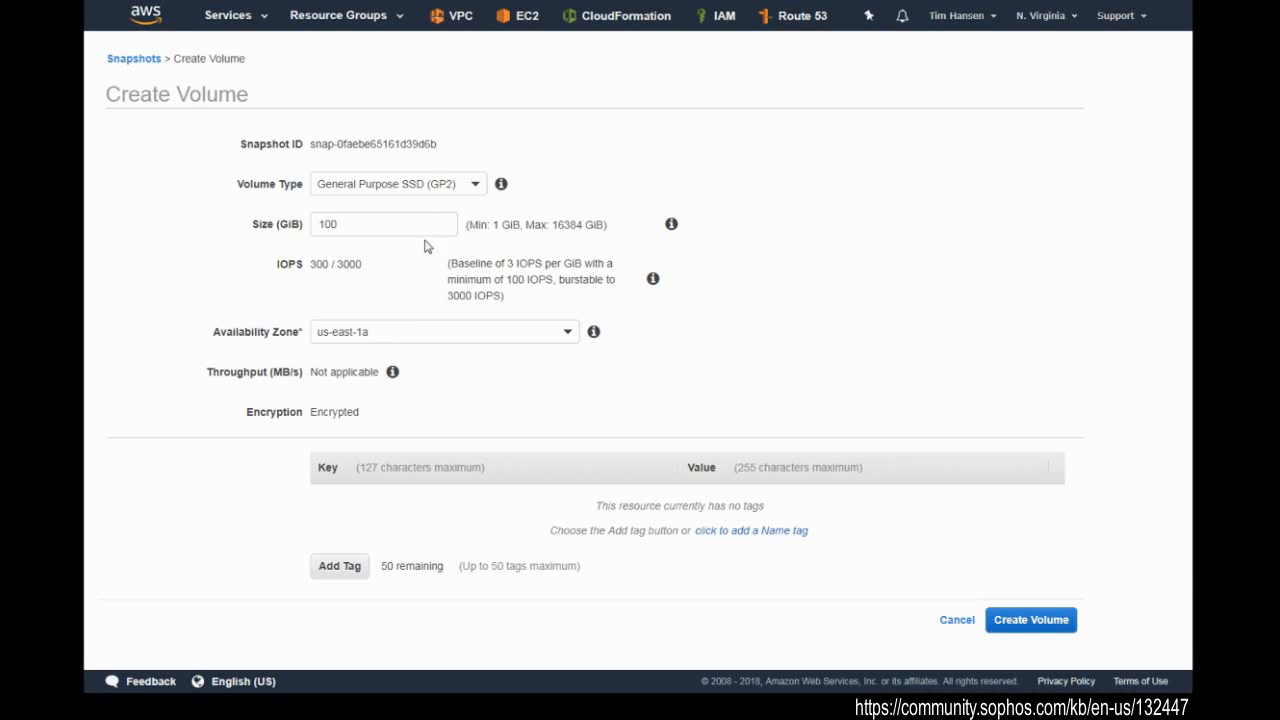
pyautogui.click(455, 333)
pyautogui.click(355, 407)
pyautogui.click(1030, 634)
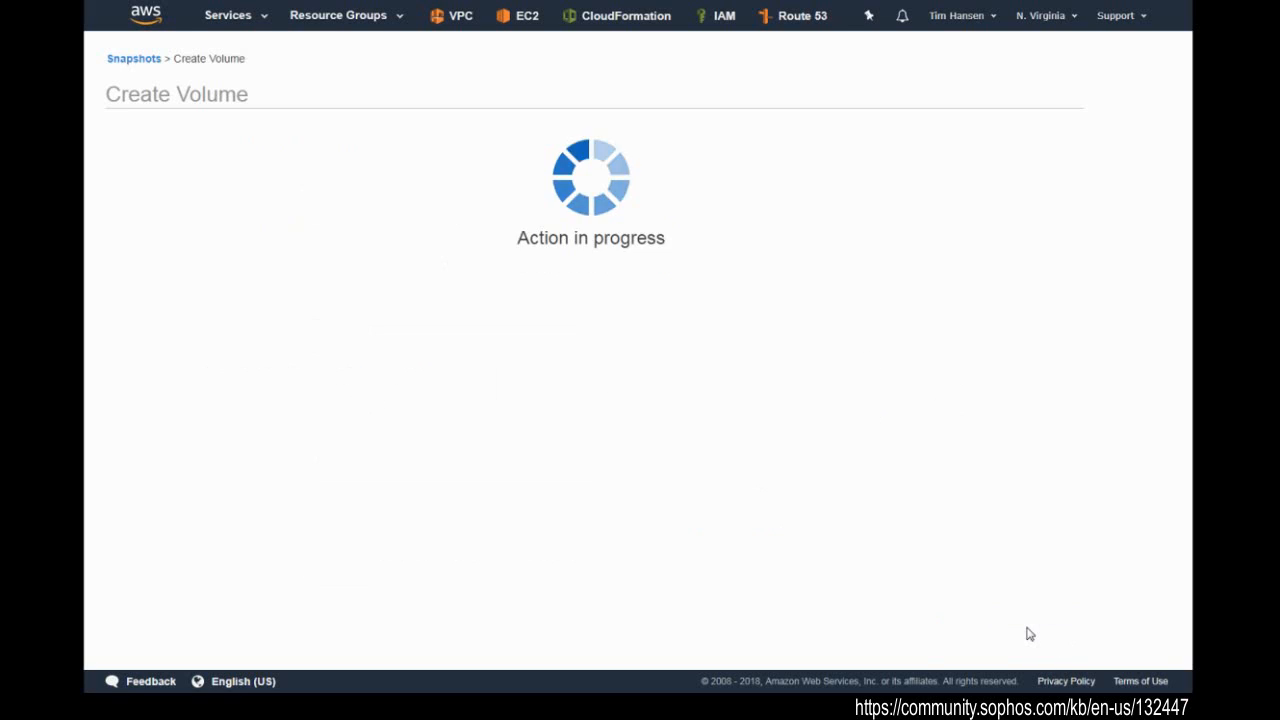
pyautogui.click(805, 232)
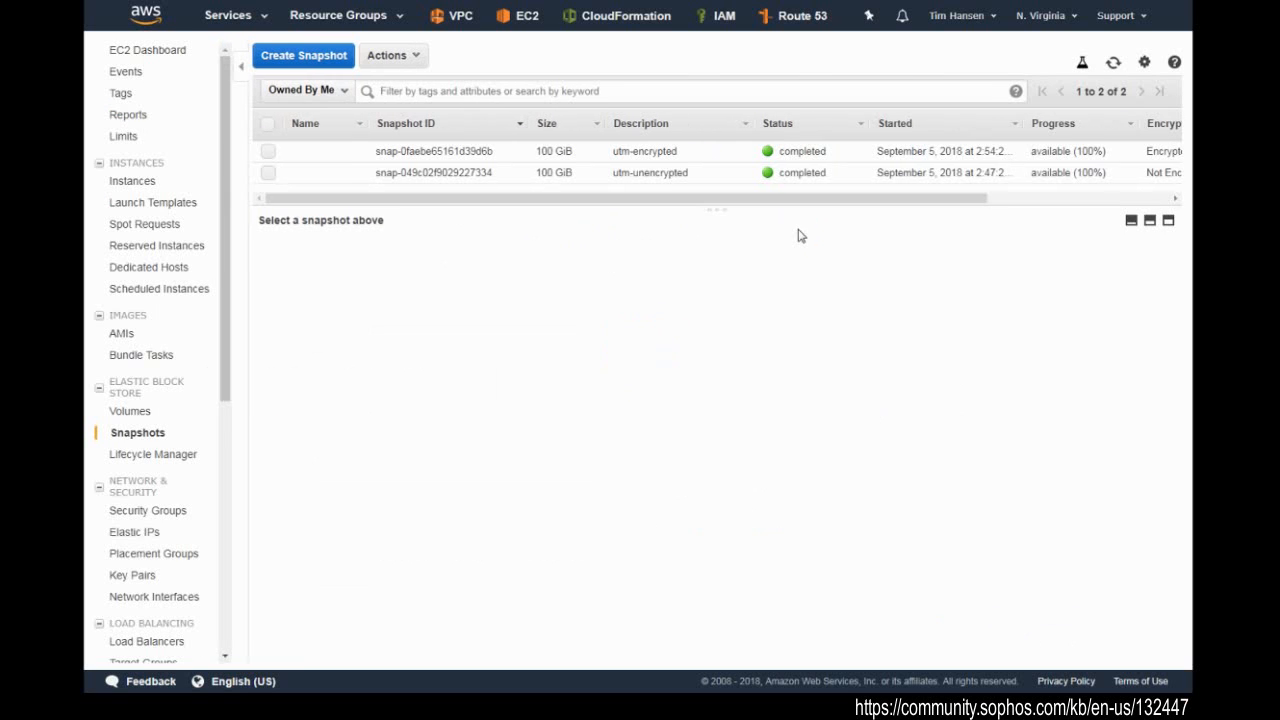
# Step: Go to the volume list and examine the new volume's availability zone, state and encryption details
pyautogui.click(133, 416)
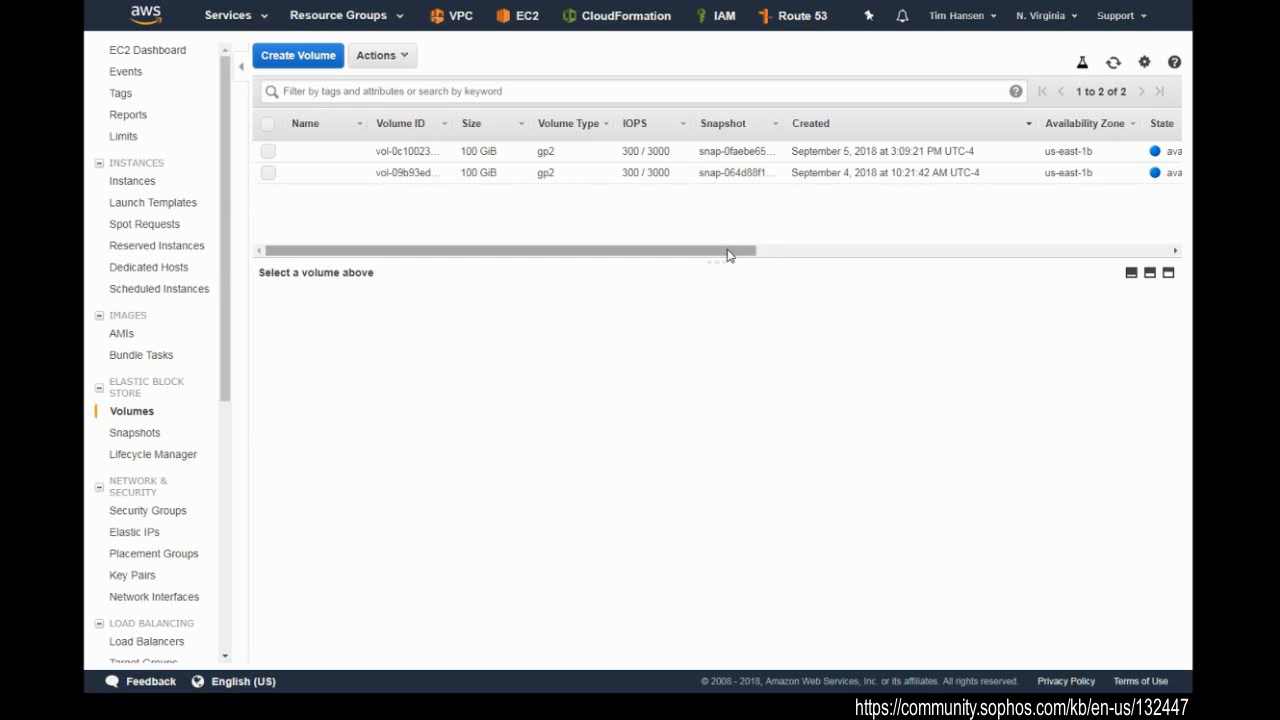
pyautogui.moveTo(730, 259); pyautogui.dragTo(890, 259)
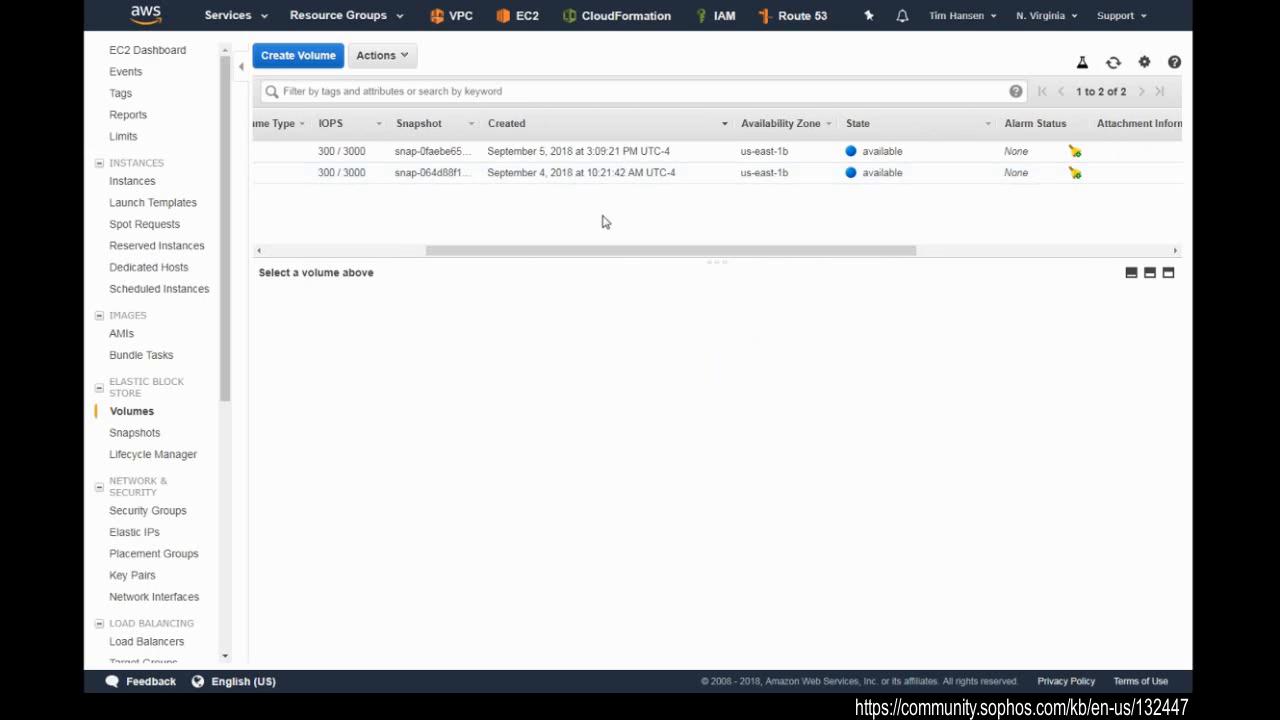
pyautogui.moveTo(611, 254); pyautogui.dragTo(443, 251)
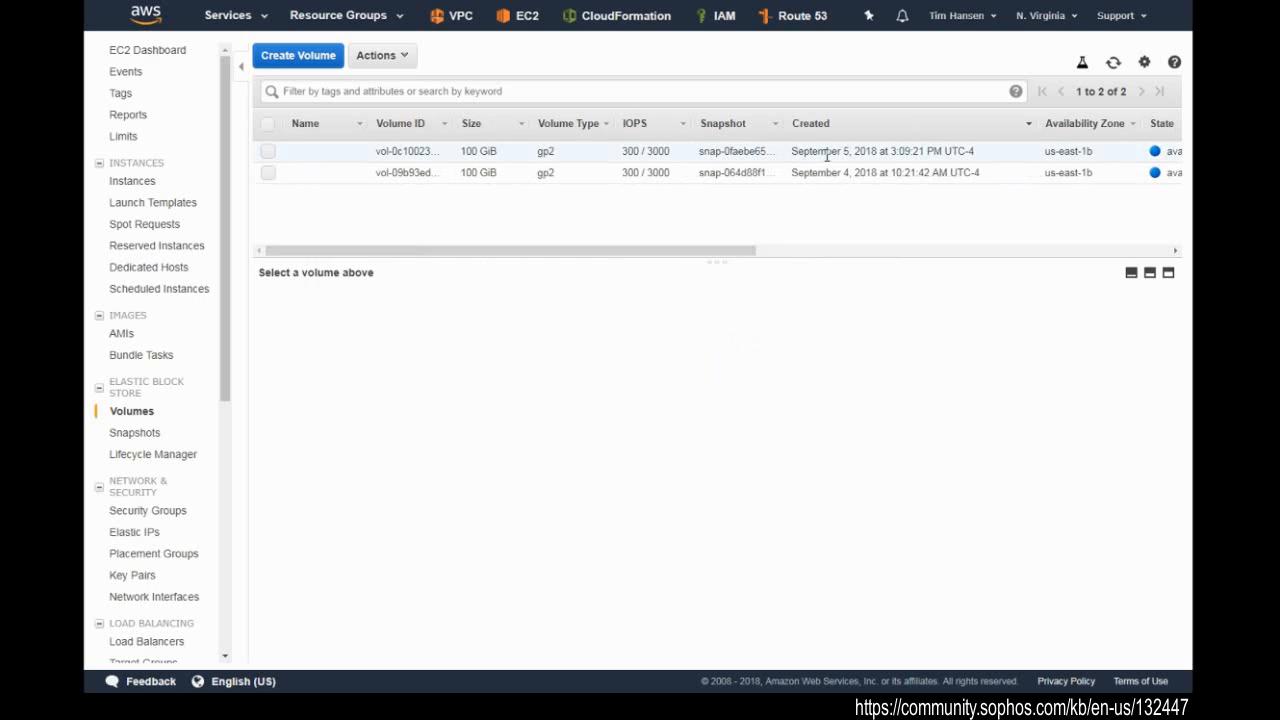
pyautogui.moveTo(703, 252); pyautogui.dragTo(944, 252)
pyautogui.moveTo(603, 249)
pyautogui.mouseDown()
pyautogui.moveTo(386, 251)
pyautogui.moveTo(607, 254)
pyautogui.mouseUp()
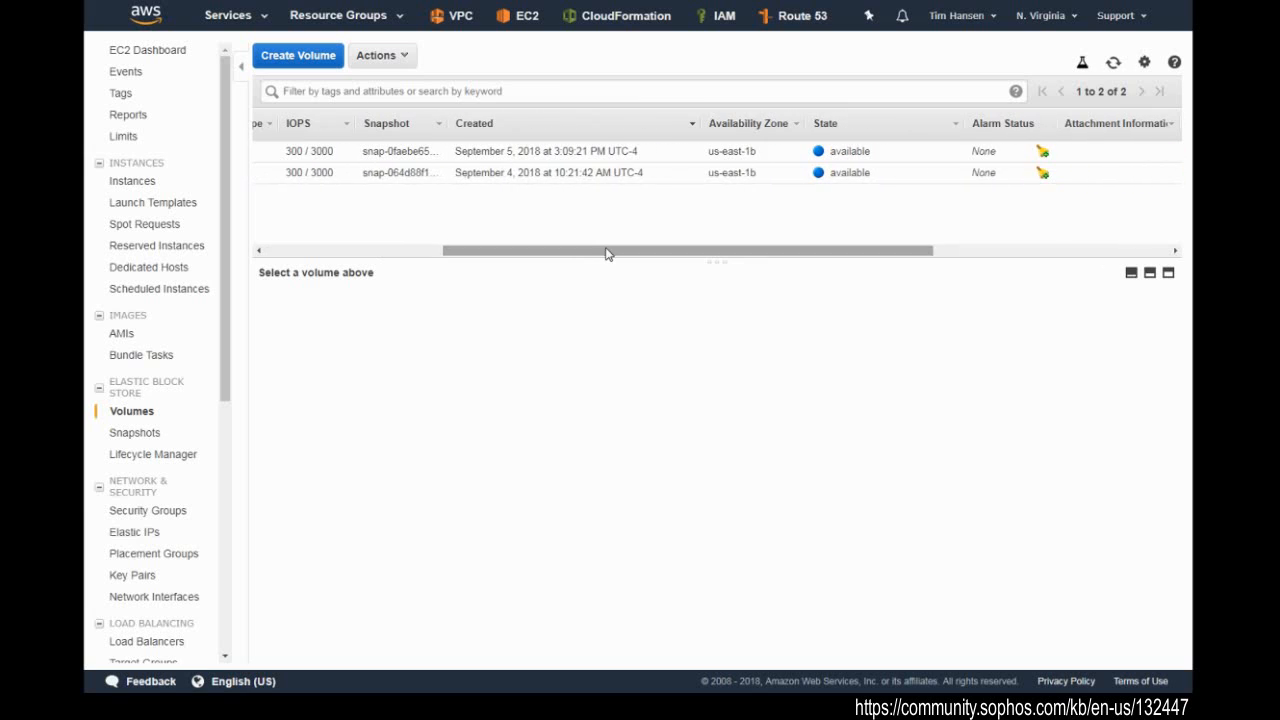
pyautogui.click(552, 151)
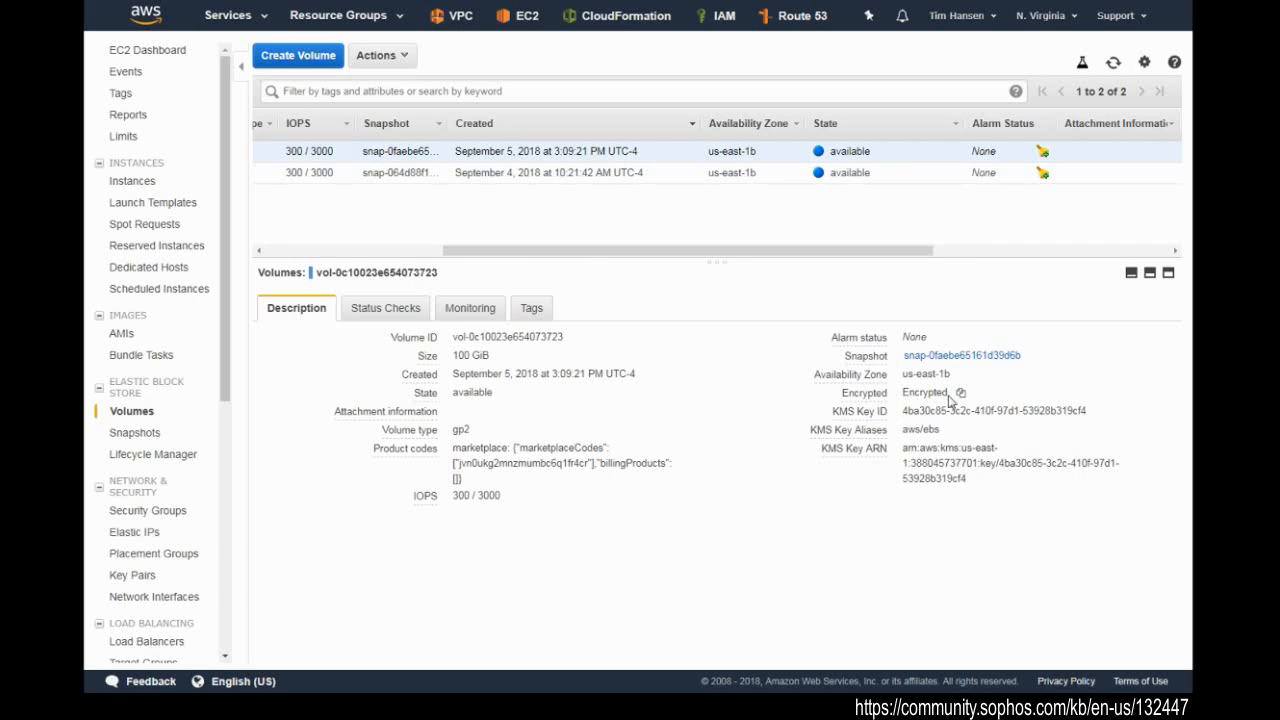
# Step: Attach the new encrypted volume to the my-utm instance as device /dev/xvda
pyautogui.rightClick(667, 158)
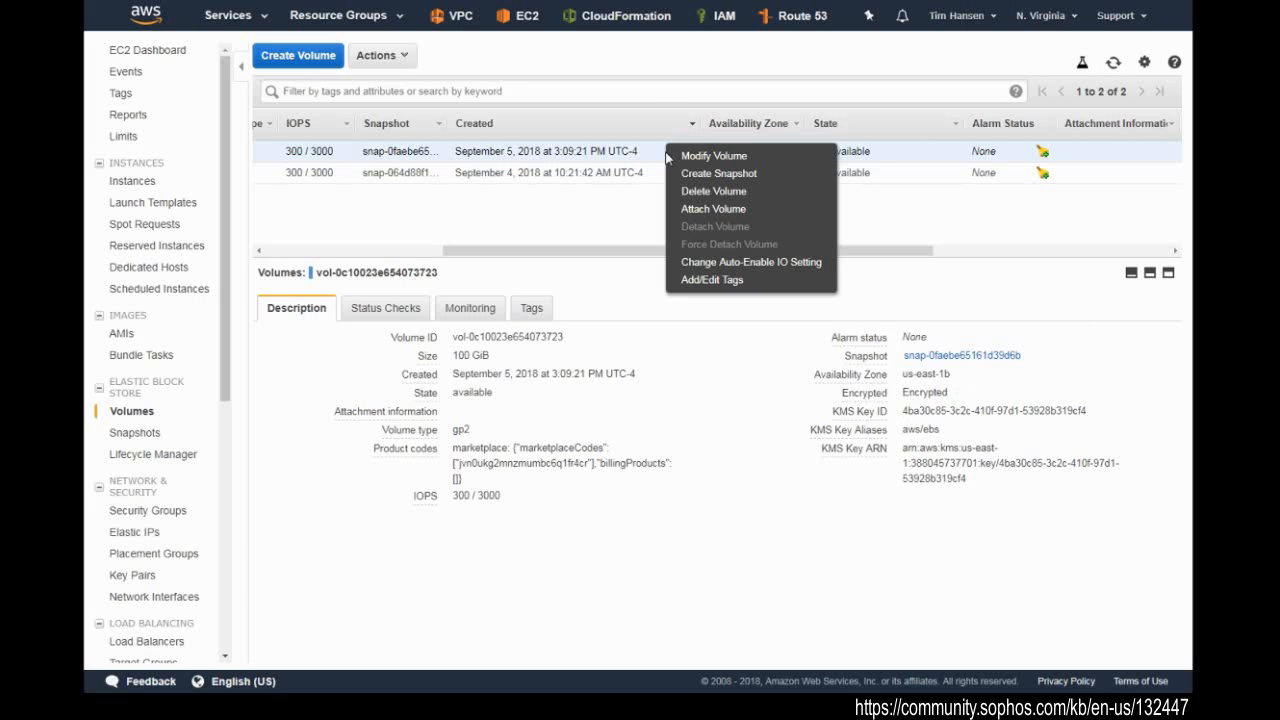
pyautogui.click(789, 215)
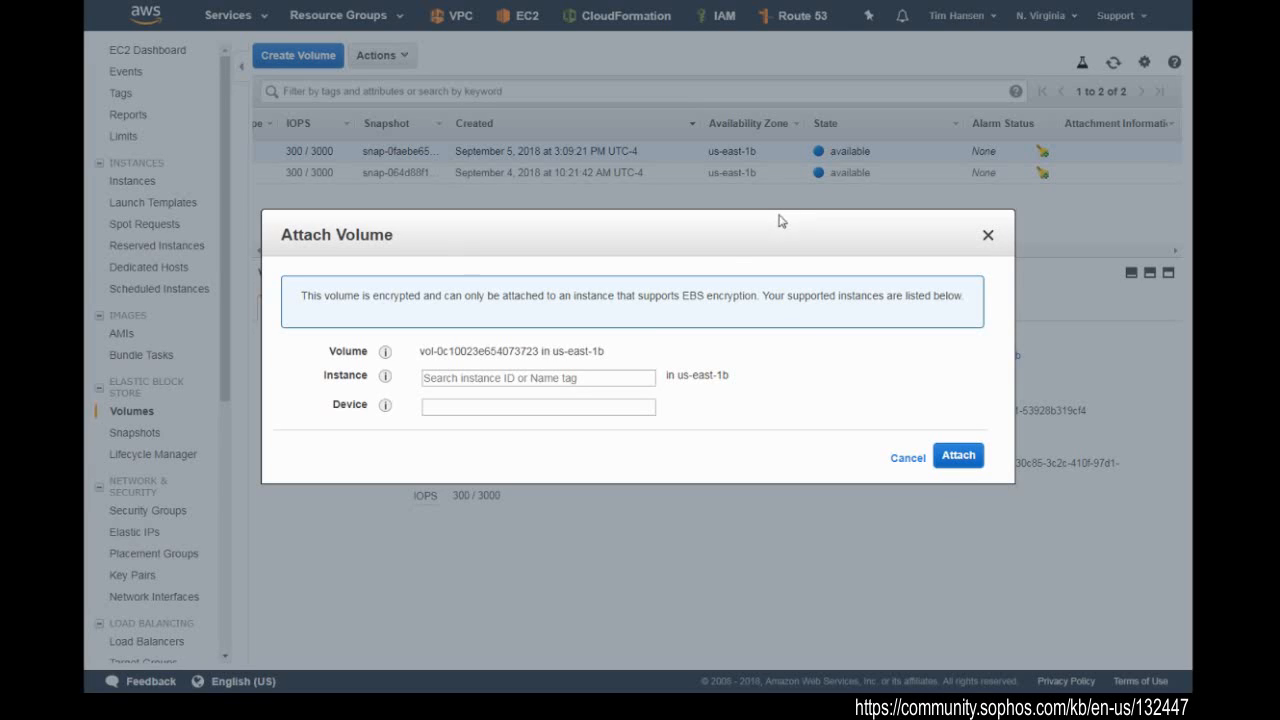
pyautogui.click(540, 377)
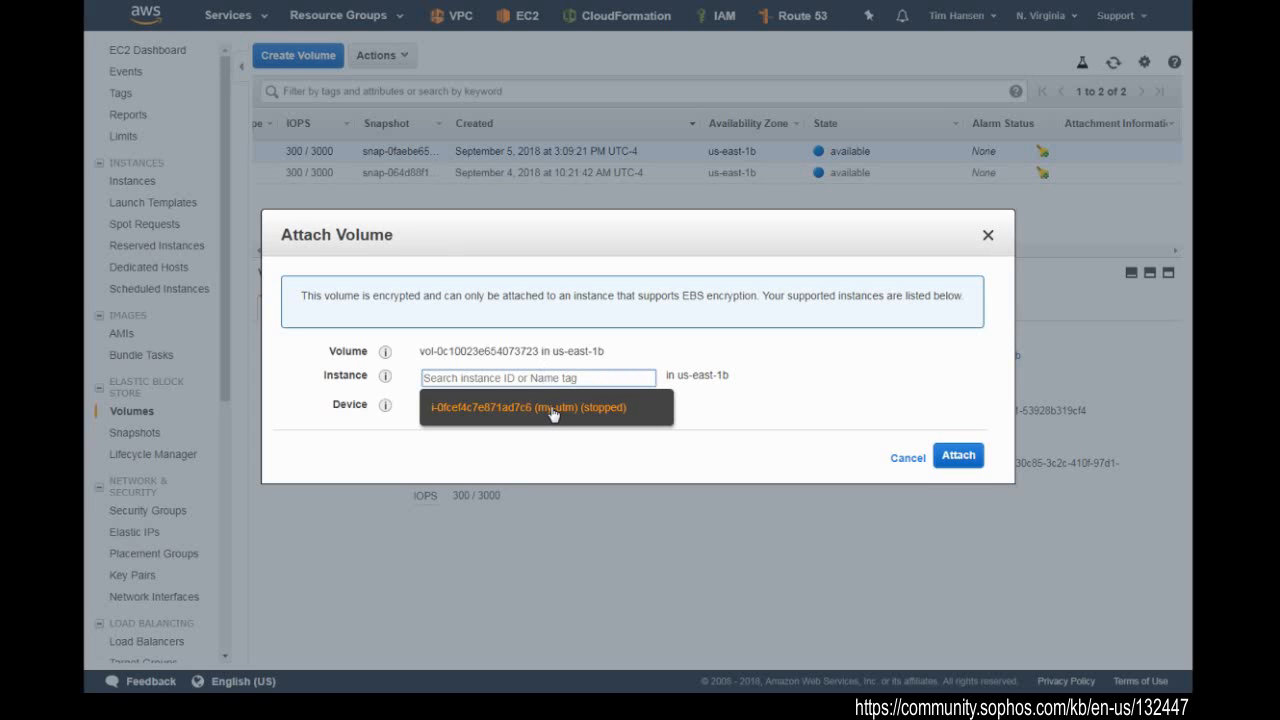
pyautogui.click(551, 409)
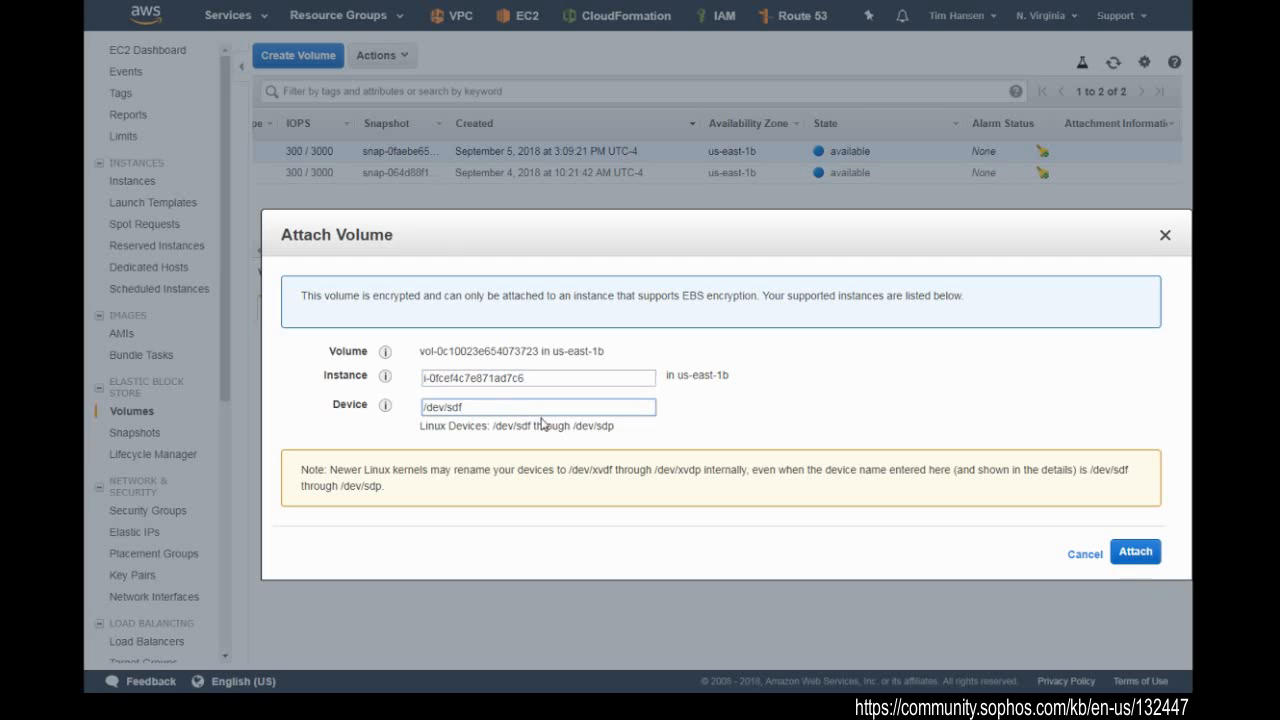
pyautogui.press('BackSpace')
pyautogui.press('BackSpace')
pyautogui.press('BackSpace')
pyautogui.write('xvda')
pyautogui.click(794, 397)
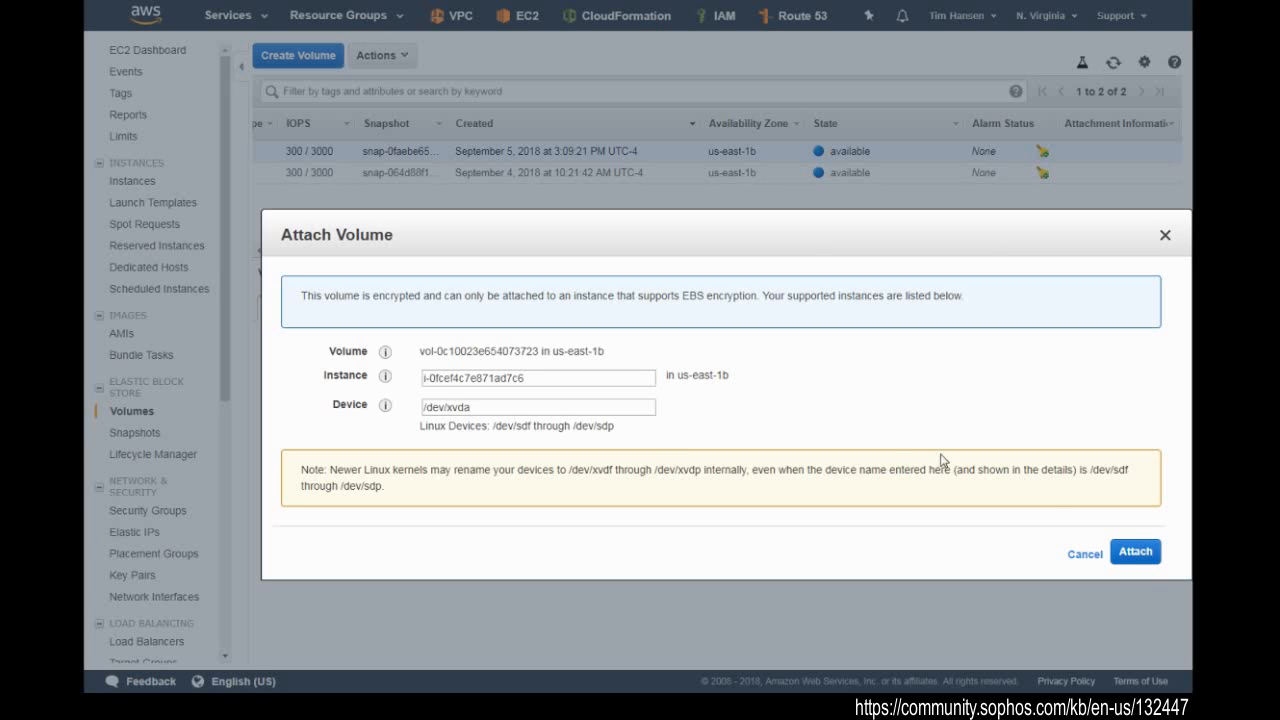
pyautogui.click(1150, 558)
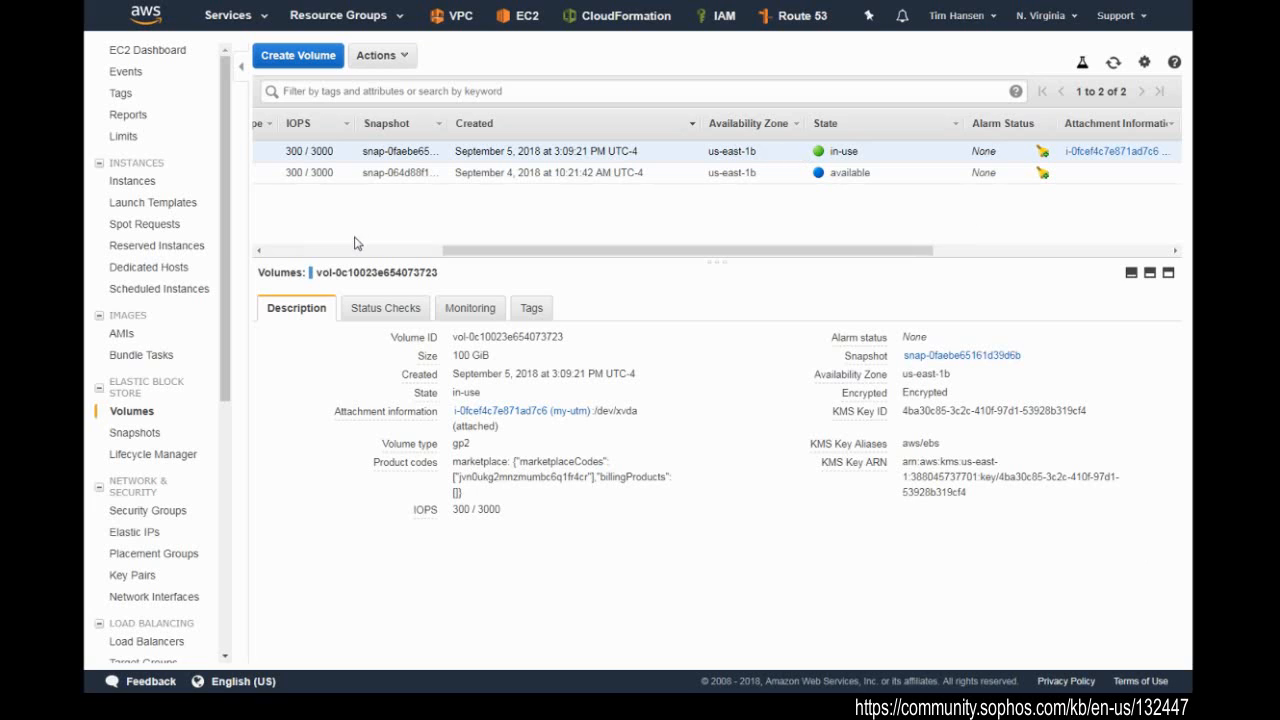
# Step: Go to the instance list and start the my-utm instance, confirming the start
pyautogui.click(130, 185)
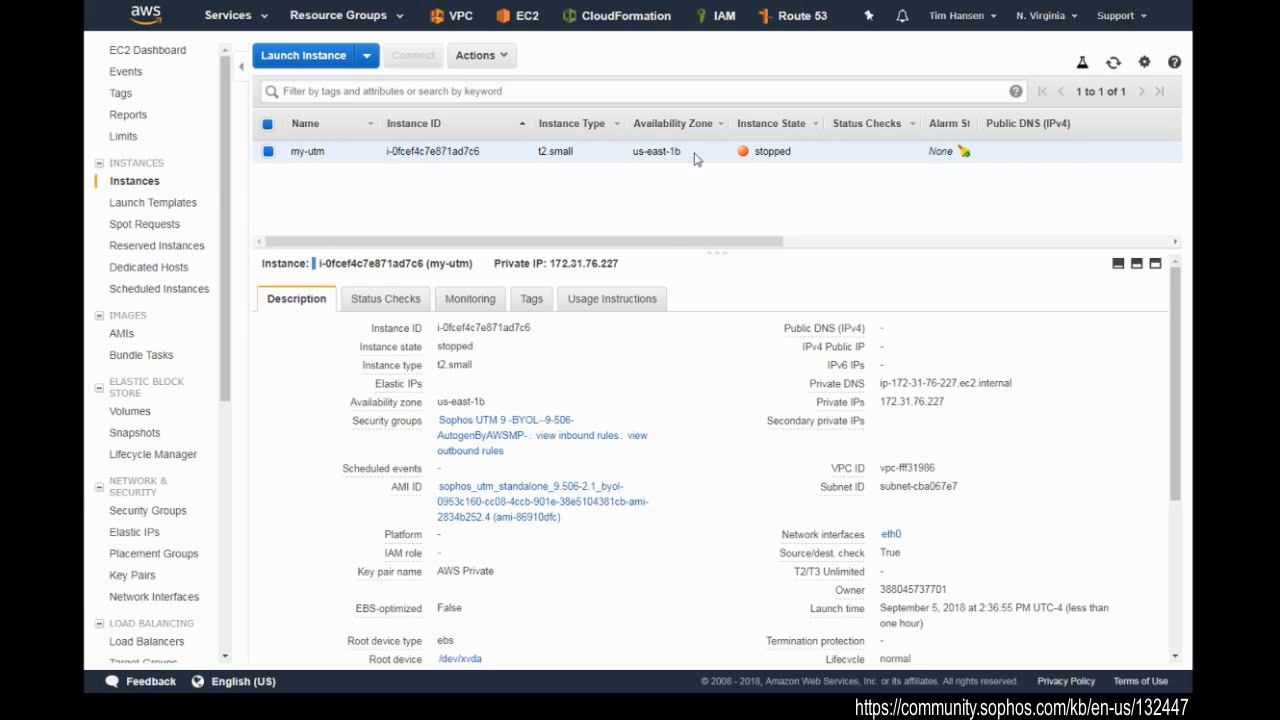
pyautogui.rightClick(602, 150)
pyautogui.moveTo(672, 214)
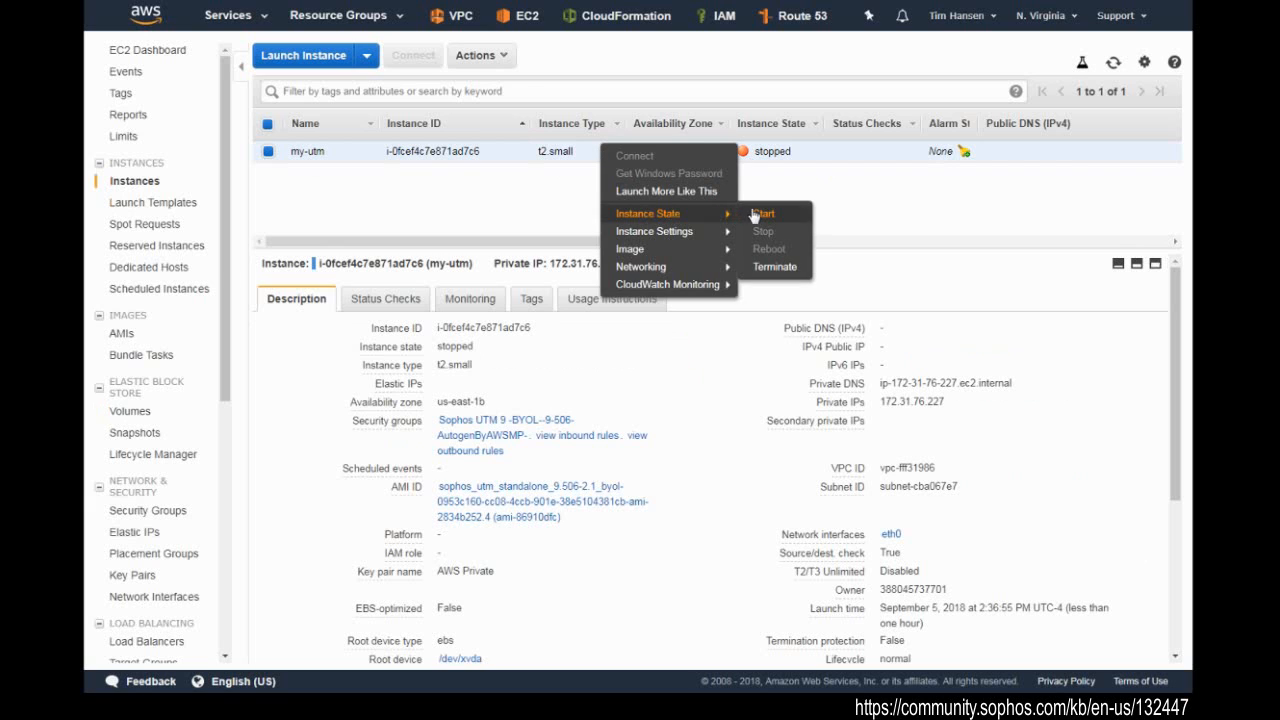
pyautogui.click(758, 213)
pyautogui.click(772, 406)
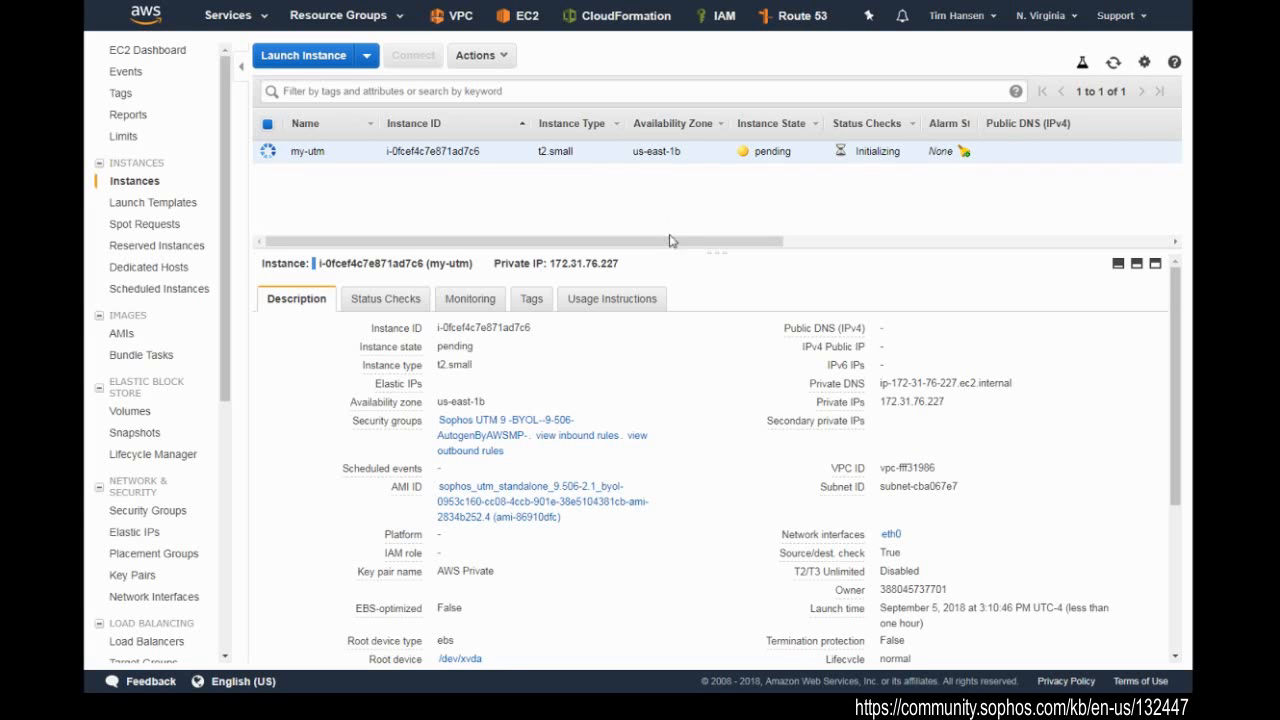
# Step: Refresh the instance list repeatedly until my-utm is running, and give its details pane more room
pyautogui.click(1114, 64)
pyautogui.click(1114, 64)
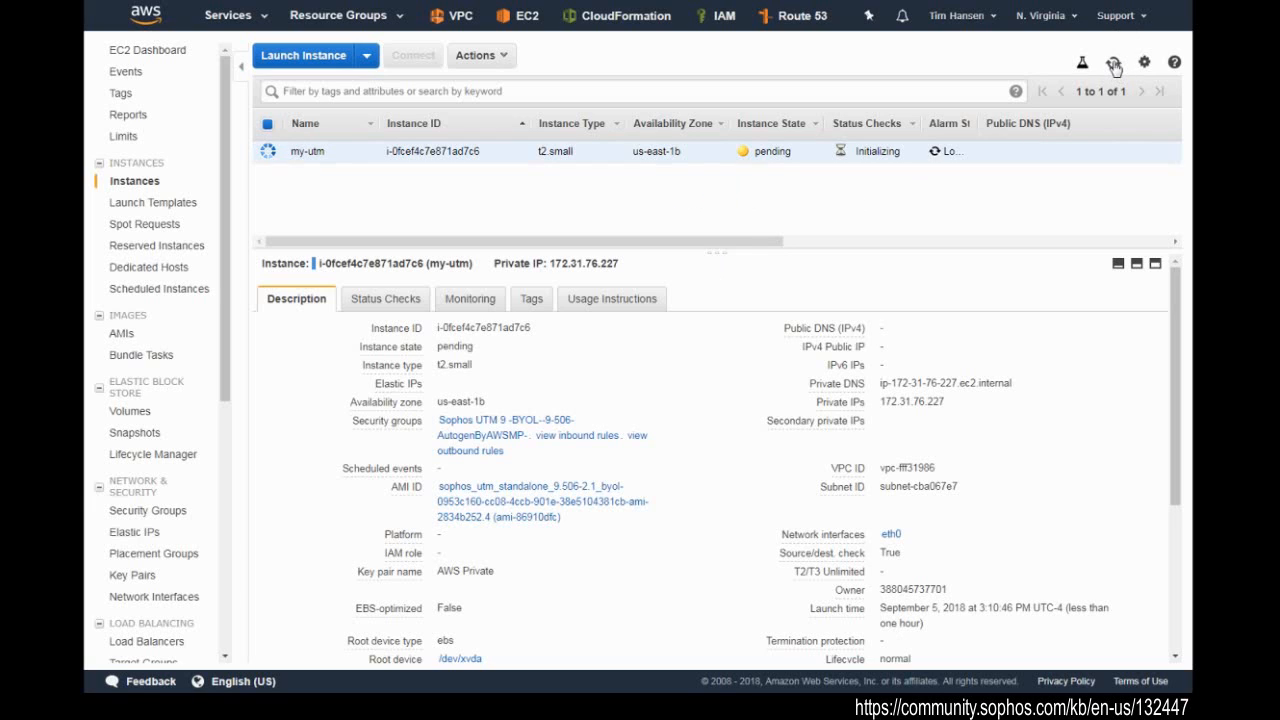
pyautogui.click(1114, 64)
pyautogui.click(1114, 64)
pyautogui.click(1114, 64)
pyautogui.click(1114, 64)
pyautogui.click(1114, 64)
pyautogui.click(1114, 64)
pyautogui.click(1114, 64)
pyautogui.click(1114, 64)
pyautogui.click(1114, 64)
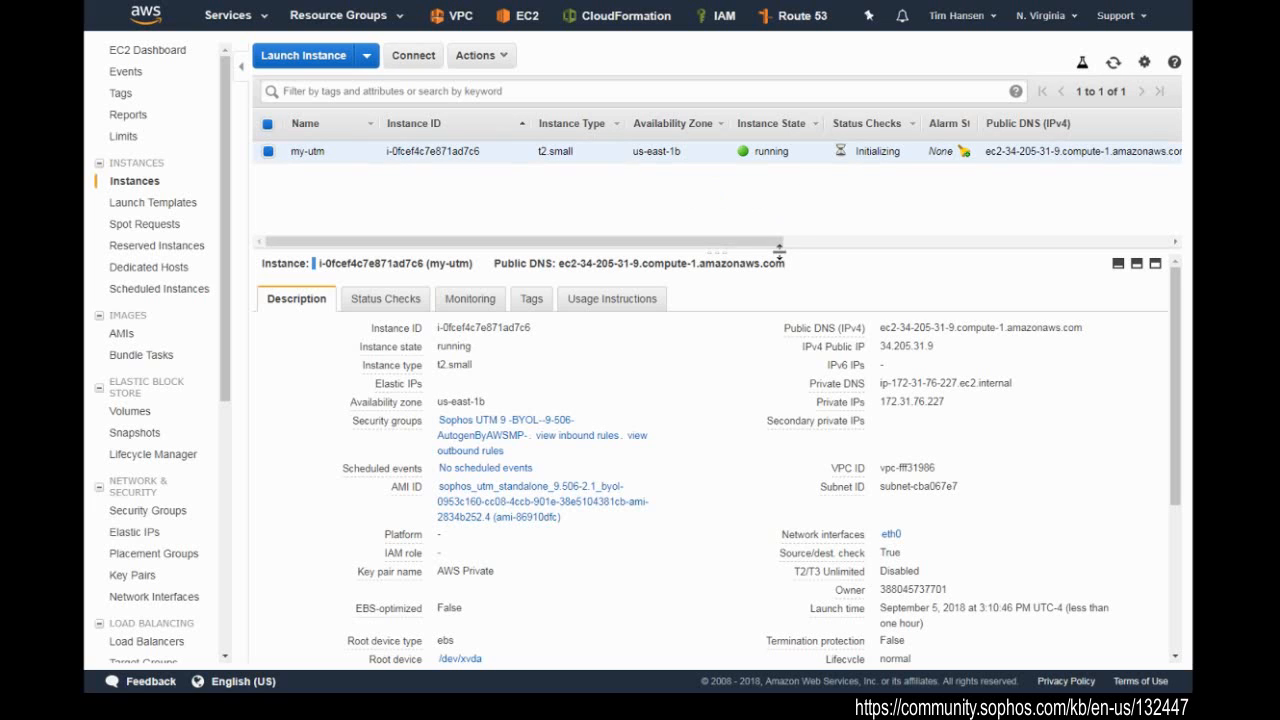
pyautogui.moveTo(731, 249); pyautogui.dragTo(735, 209)
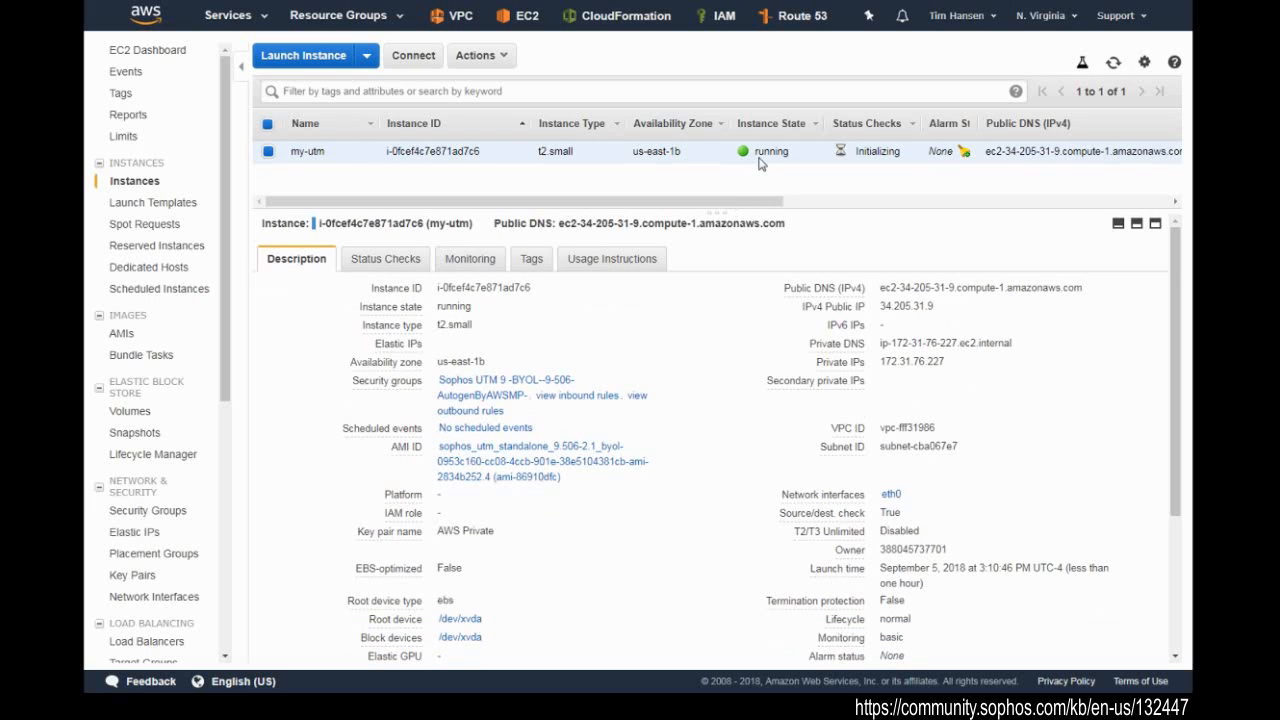